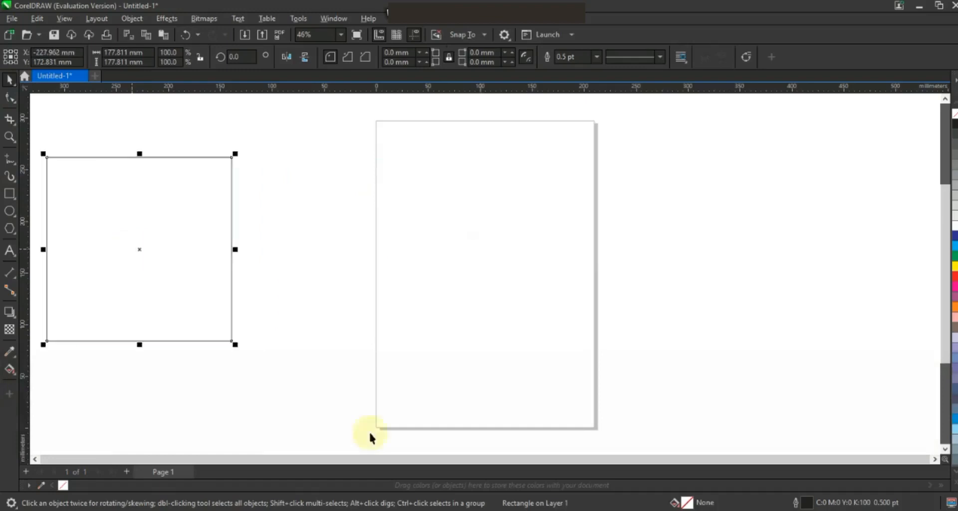
Move the square farther away from the page, to about X -275 mm, Y 174 mm.
{"action": "scroll", "coordinate": [30, 464], "scroll_direction": "left", "scroll_amount": 10}
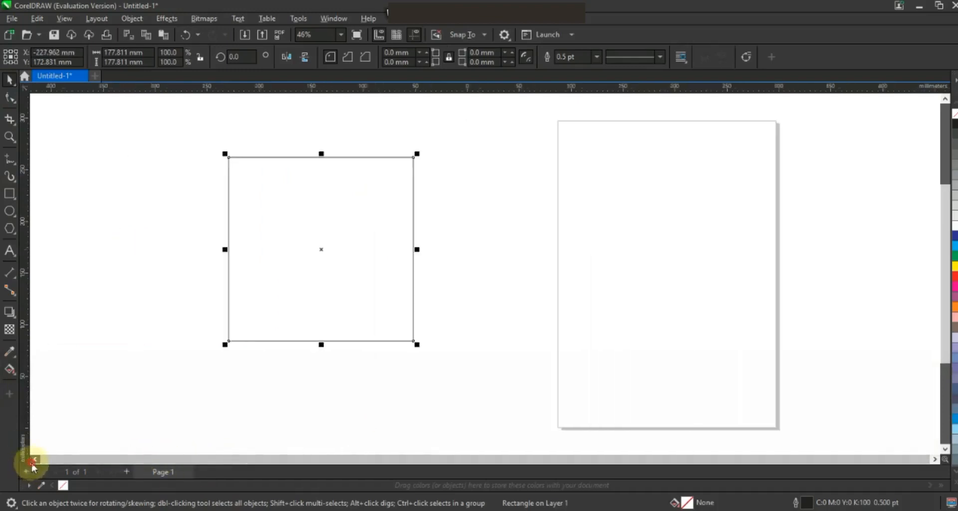
{"action": "left_click_drag", "start_coordinate": [578, 257], "coordinate": [530, 258]}
{"action": "left_click", "coordinate": [670, 272]}
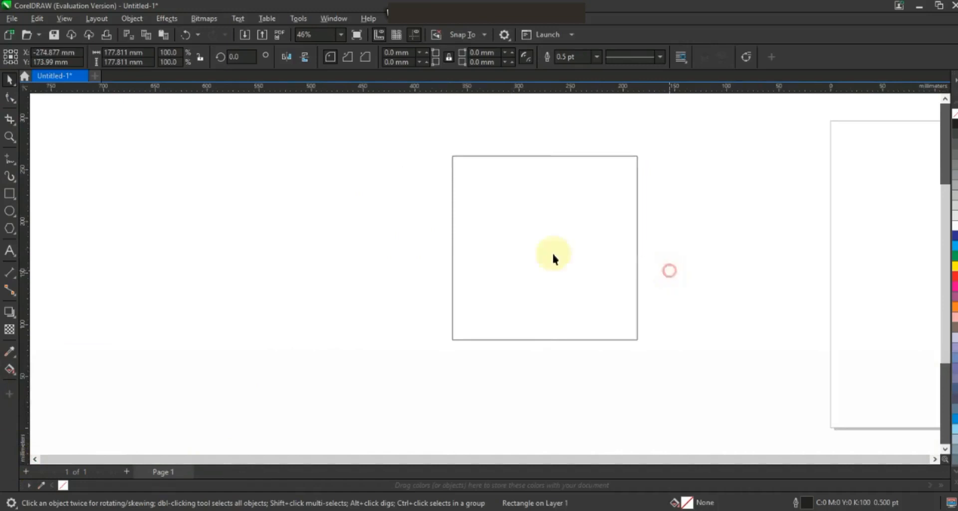
Draw a circle about 97 mm in diameter inside the right half of the square.
{"action": "left_click", "coordinate": [9, 136]}
{"action": "left_click_drag", "start_coordinate": [408, 113], "coordinate": [715, 371]}
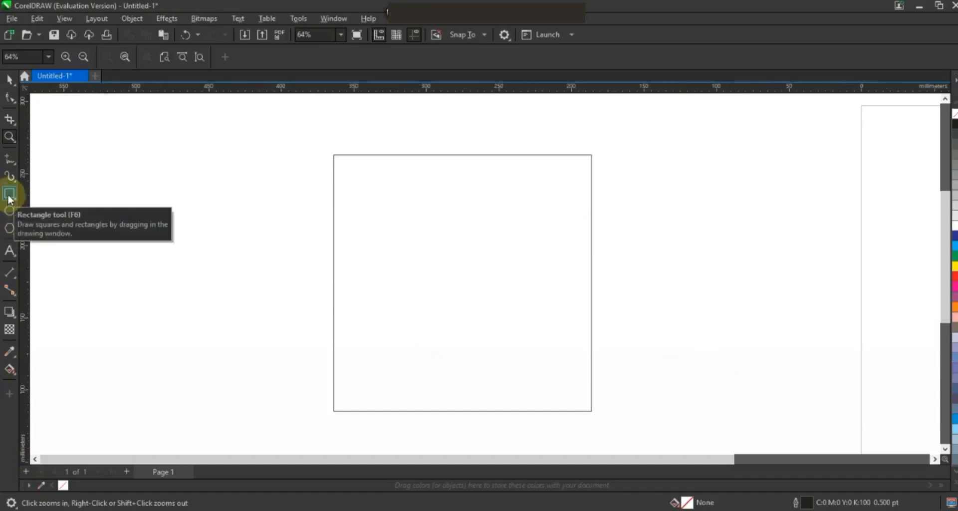
{"action": "left_click", "coordinate": [9, 212]}
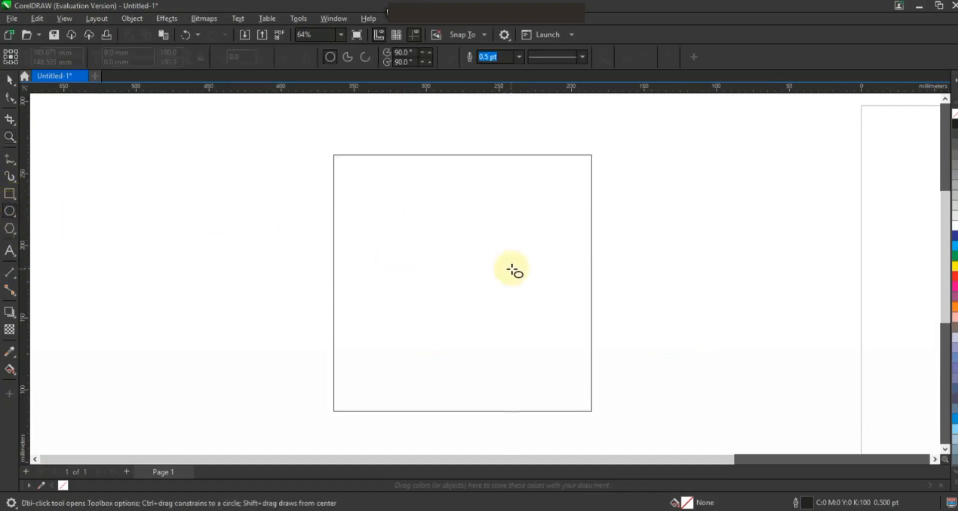
{"action": "key", "text": "ctrl"}
{"action": "left_click_drag", "start_coordinate": [441, 210], "coordinate": [488, 347]}
Align the circle with the square along their vertical centres.
{"action": "left_click", "coordinate": [9, 79]}
{"action": "left_click", "coordinate": [429, 195], "text": "shift"}
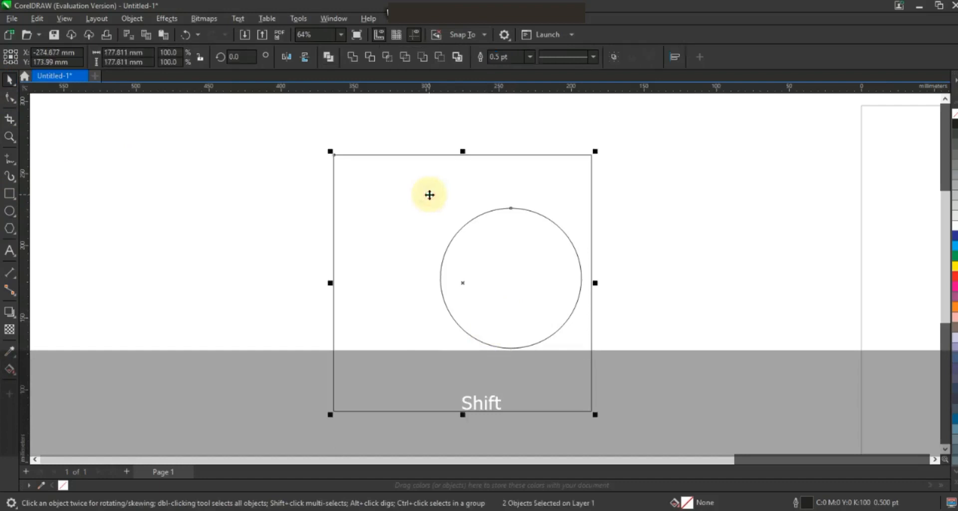
{"action": "key", "text": "e"}
Shift the circle slightly toward the square's right edge and enlarge it to about 98 mm in diameter.
{"action": "left_click", "coordinate": [501, 259]}
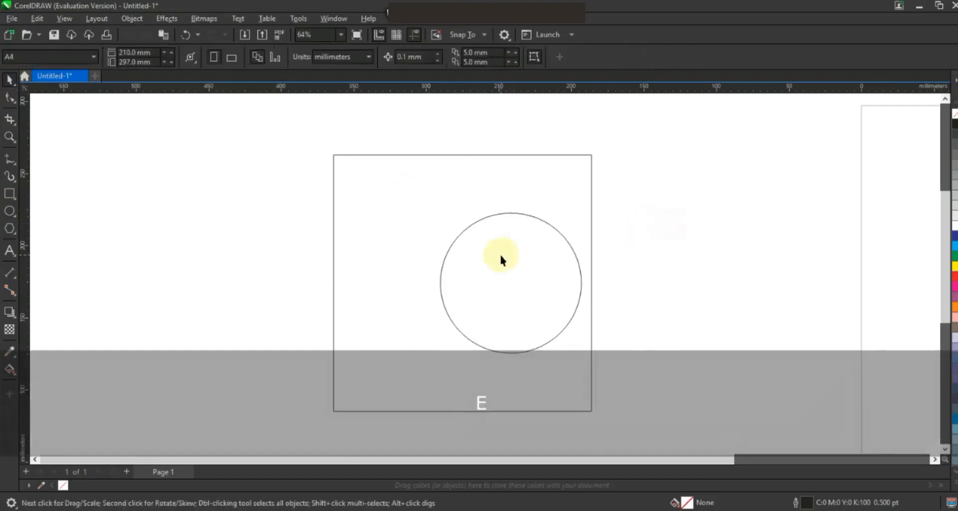
{"action": "left_click_drag", "start_coordinate": [501, 256], "coordinate": [509, 260]}
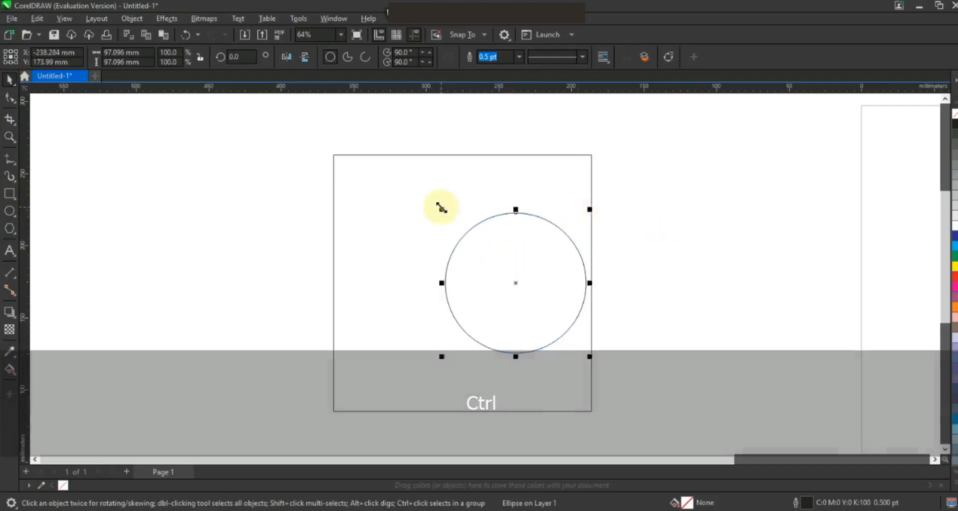
{"action": "left_click_drag", "start_coordinate": [441, 206], "coordinate": [441, 205]}
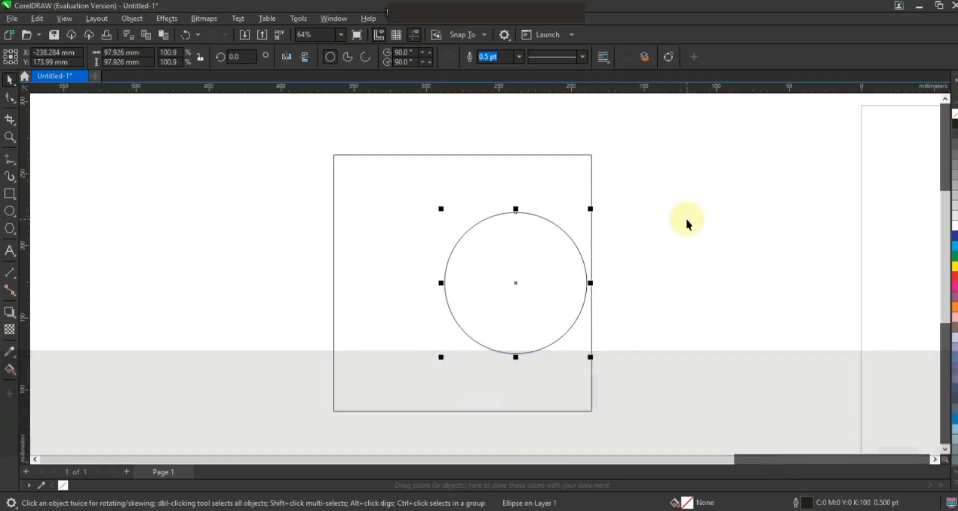
{"action": "left_click", "coordinate": [687, 220]}
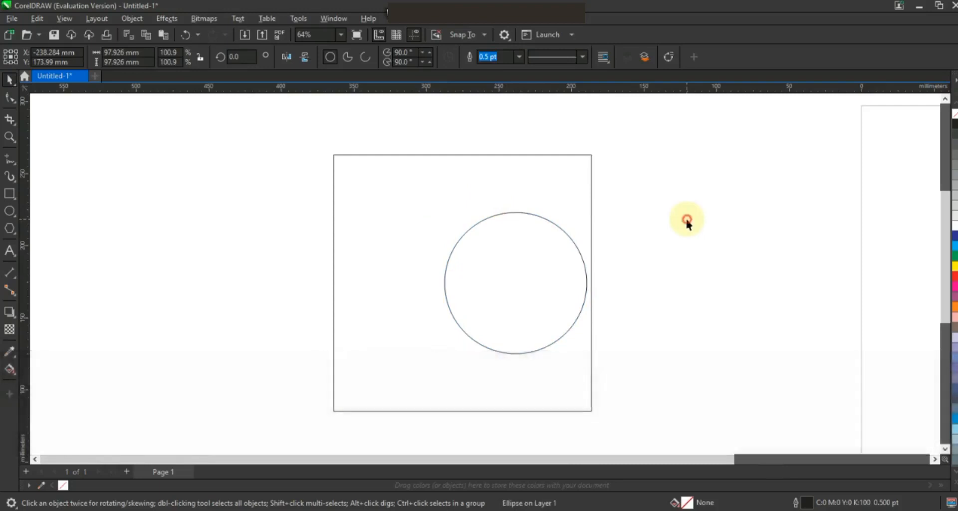
Paste the business handshake photo, move it over the circle, and send it one level back behind the circle.
{"action": "right_click", "coordinate": [244, 238]}
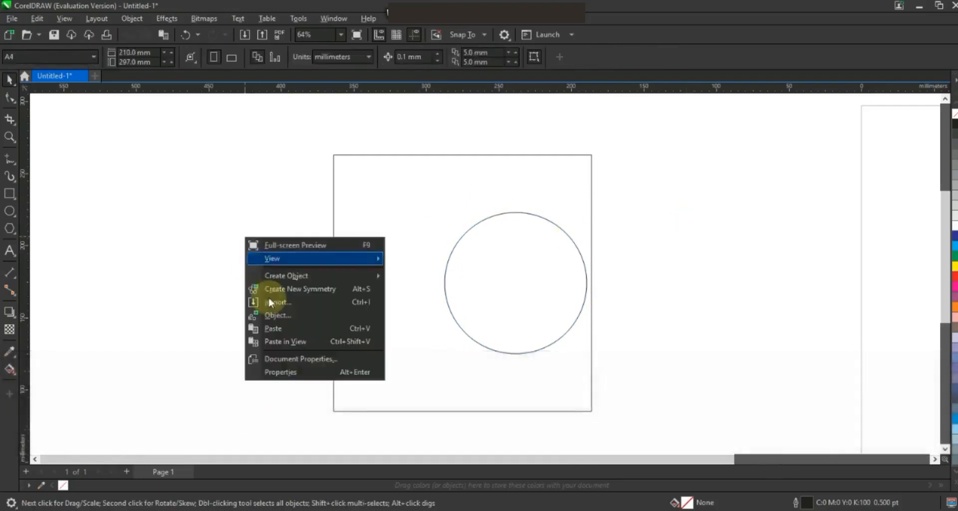
{"action": "left_click", "coordinate": [273, 328]}
{"action": "left_click_drag", "start_coordinate": [554, 314], "coordinate": [448, 289]}
{"action": "key", "text": "ctrl+Page_Down"}
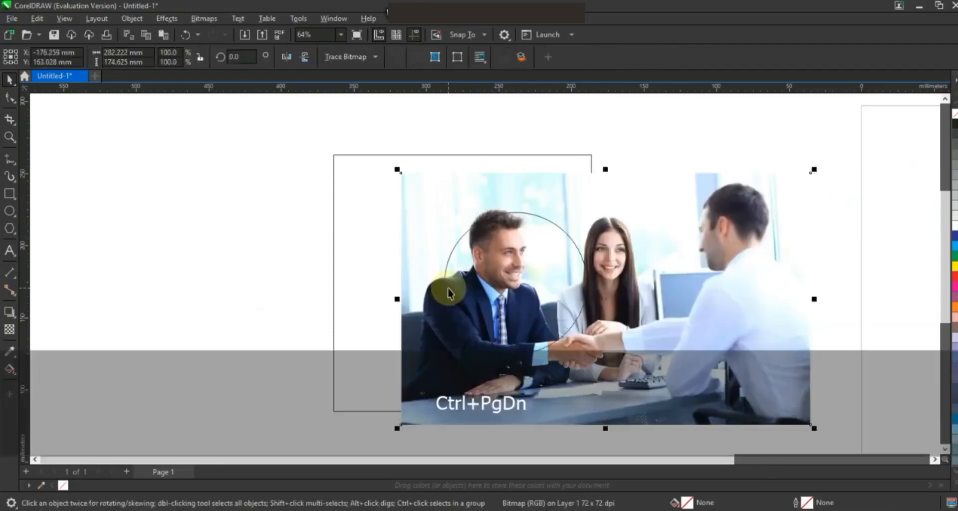
Scale the photo down to about 161 by 100 mm and position it so the circle frames the two seated people.
{"action": "left_click_drag", "start_coordinate": [815, 170], "coordinate": [646, 273]}
{"action": "left_click_drag", "start_coordinate": [638, 328], "coordinate": [659, 255]}
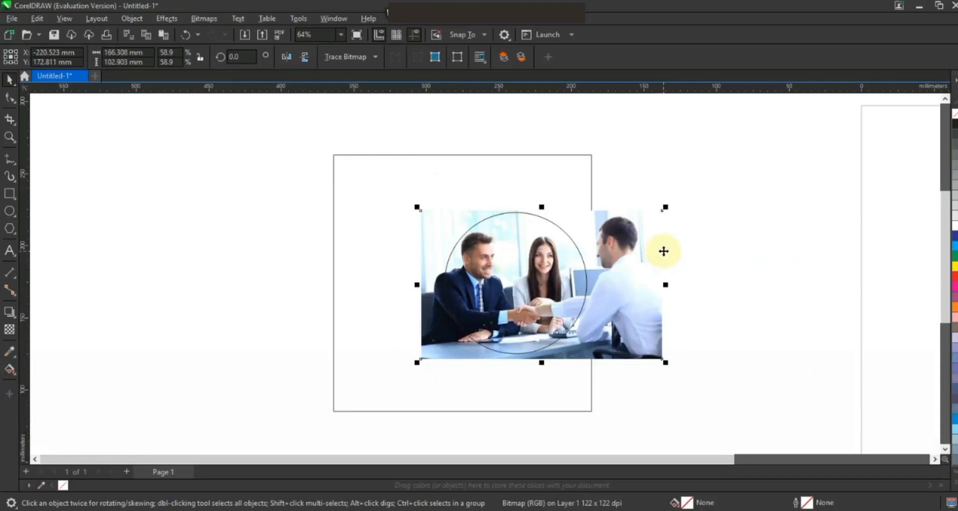
{"action": "left_click_drag", "start_coordinate": [666, 363], "coordinate": [662, 361]}
{"action": "left_click_drag", "start_coordinate": [665, 207], "coordinate": [660, 208]}
{"action": "left_click_drag", "start_coordinate": [644, 251], "coordinate": [641, 244]}
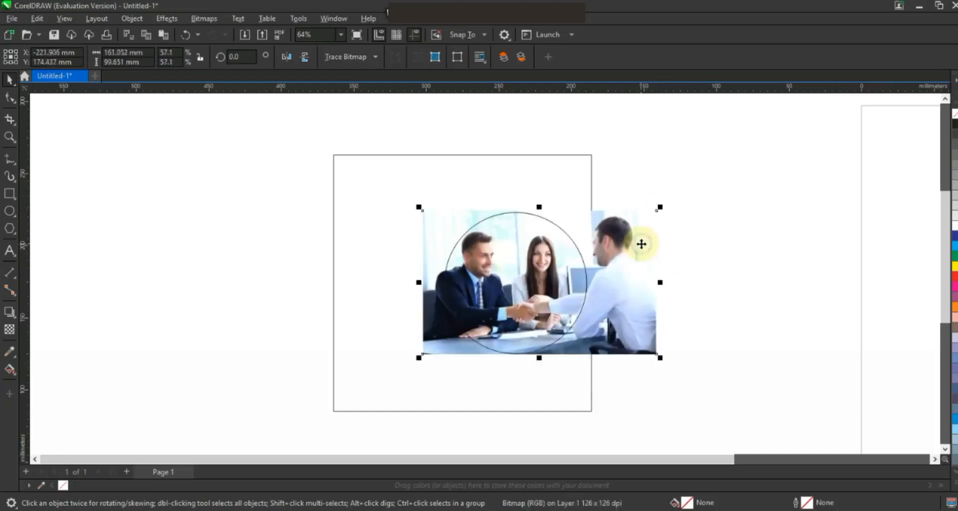
PowerClip the photo inside the circle and remove the circle's outline.
{"action": "right_click", "coordinate": [643, 246]}
{"action": "left_click", "coordinate": [690, 331]}
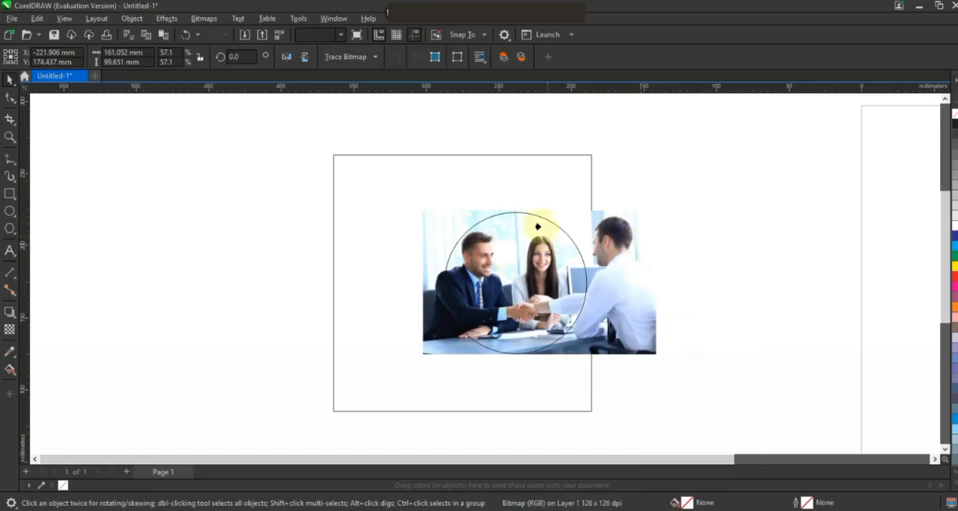
{"action": "left_click", "coordinate": [541, 218]}
{"action": "left_click", "coordinate": [702, 241]}
{"action": "left_click", "coordinate": [504, 242]}
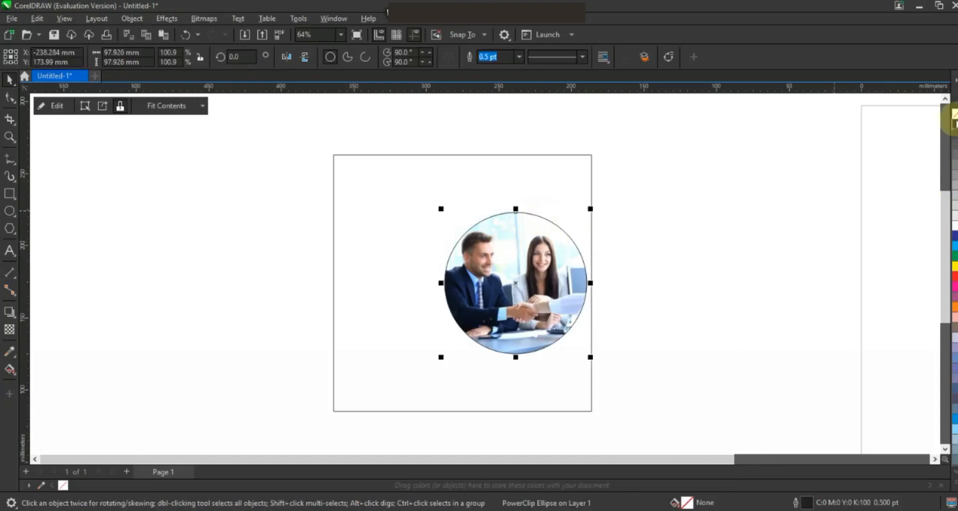
{"action": "right_click", "coordinate": [956, 118]}
{"action": "left_click", "coordinate": [789, 187]}
Fill the square with purple C40 M100 Y0 K0.
{"action": "left_click", "coordinate": [406, 191]}
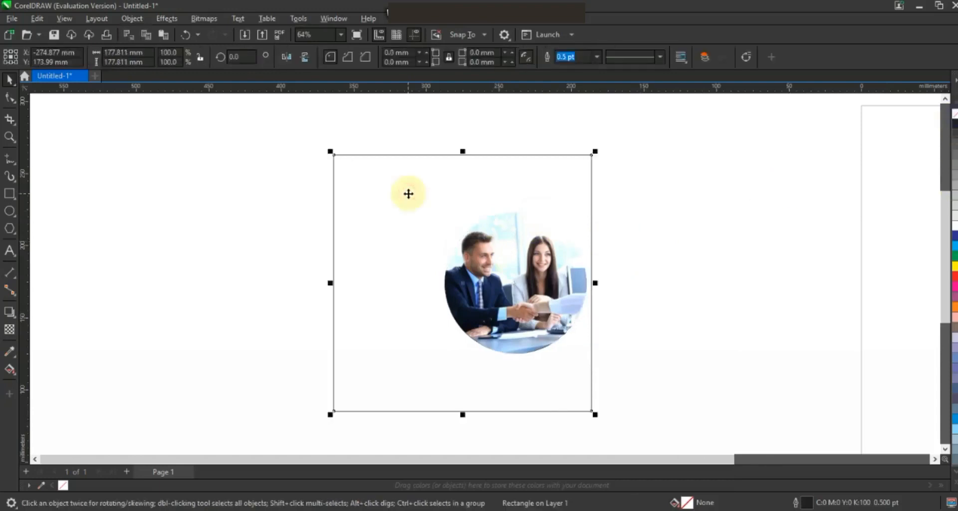
{"action": "left_click", "coordinate": [950, 483]}
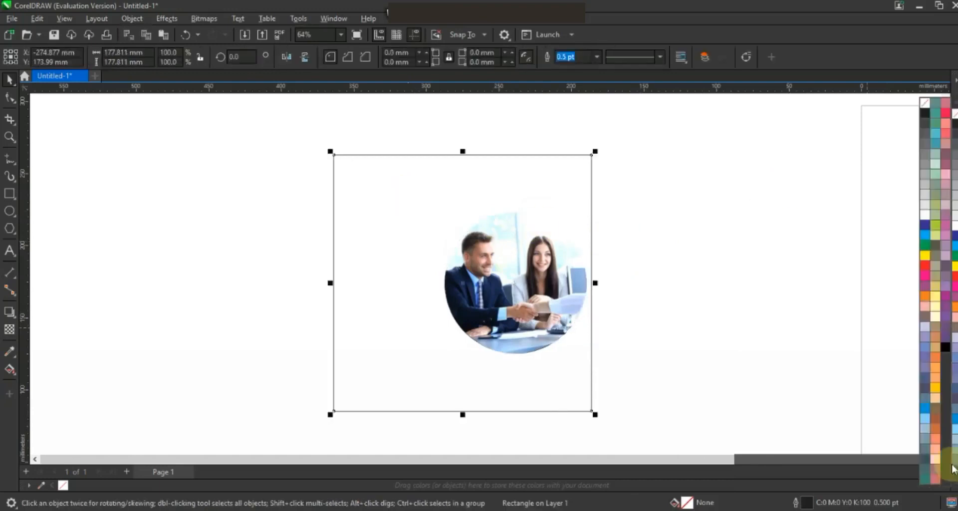
{"action": "left_click", "coordinate": [946, 295]}
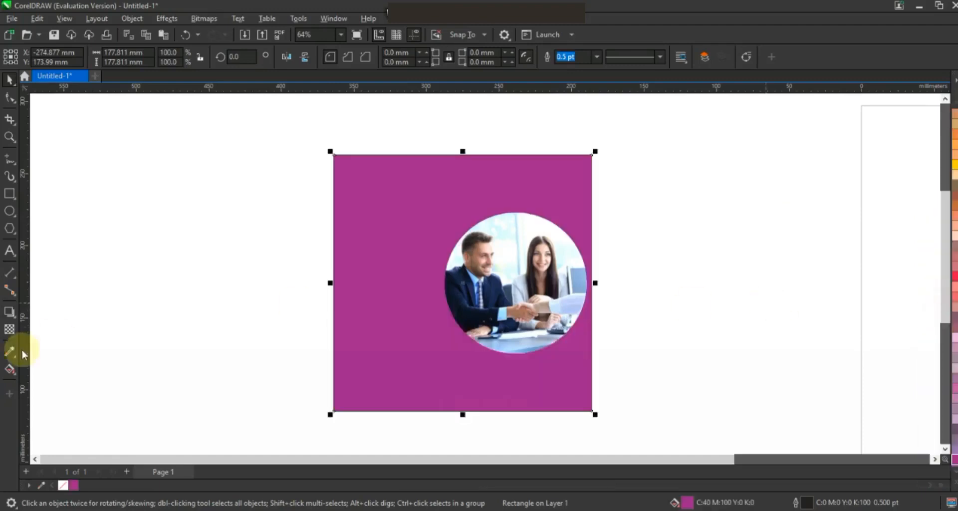
Apply a diagonal fountain fill to the square, from purple at its lower right to light peach at its upper left.
{"action": "left_click", "coordinate": [8, 372]}
{"action": "left_click_drag", "start_coordinate": [515, 380], "coordinate": [400, 221]}
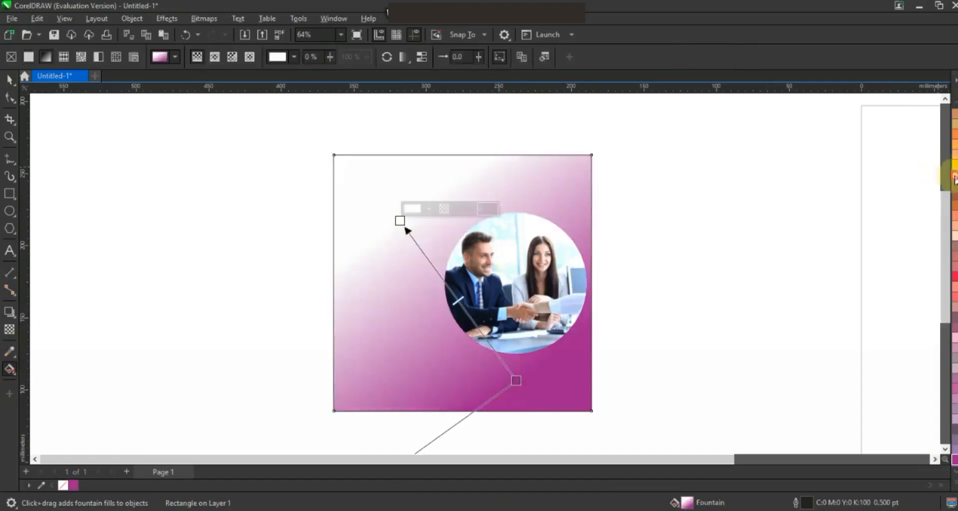
{"action": "left_click_drag", "start_coordinate": [399, 222], "coordinate": [400, 221]}
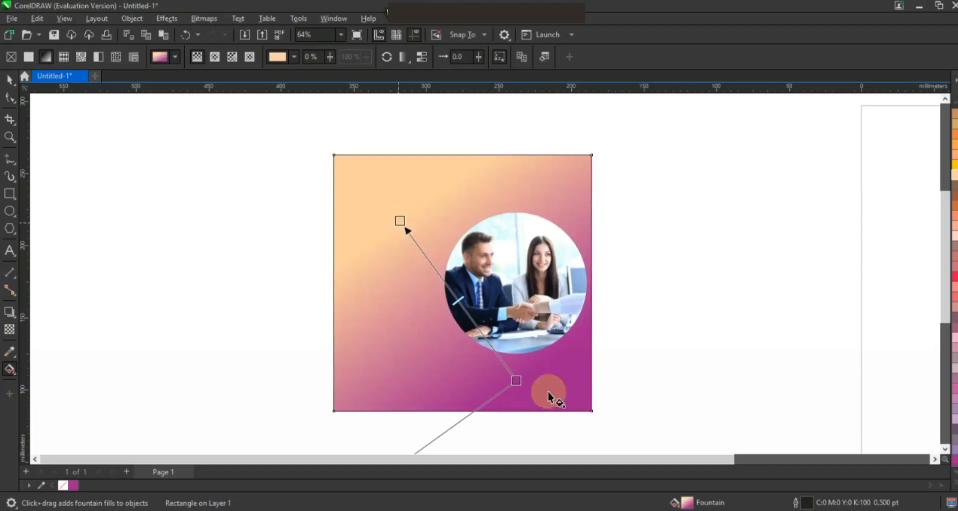
Adjust both ends of the square's fountain fill, extending the blend toward the lower-right and upper-left corners.
{"action": "left_click_drag", "start_coordinate": [517, 381], "coordinate": [535, 411]}
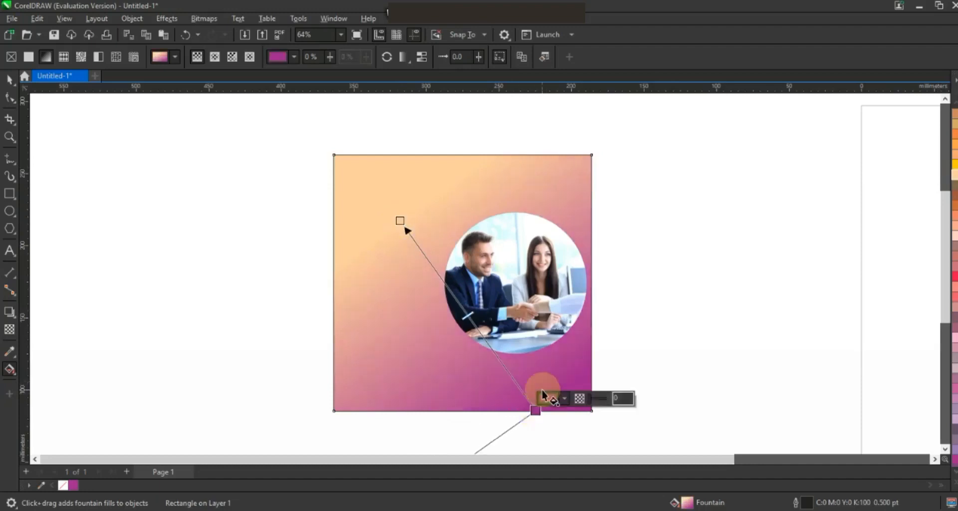
{"action": "left_click", "coordinate": [536, 410]}
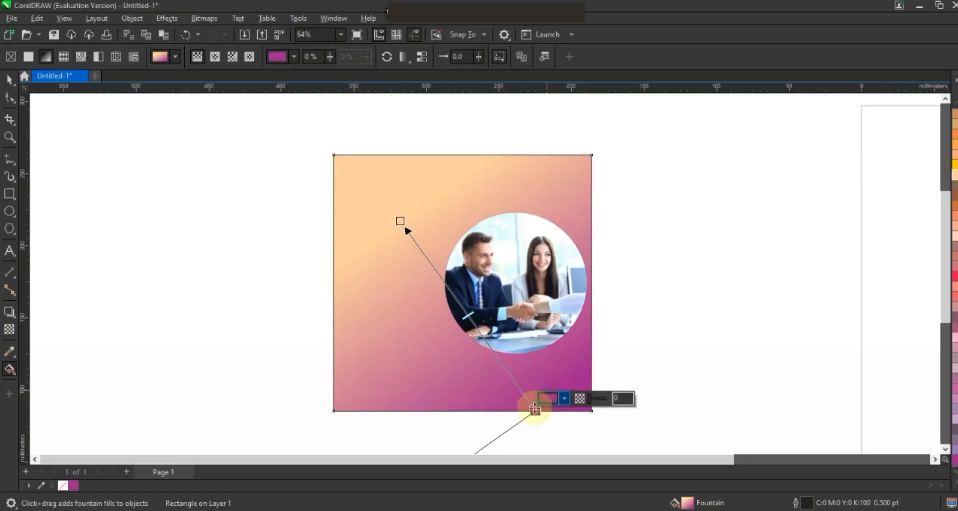
{"action": "left_click_drag", "start_coordinate": [535, 410], "coordinate": [531, 399]}
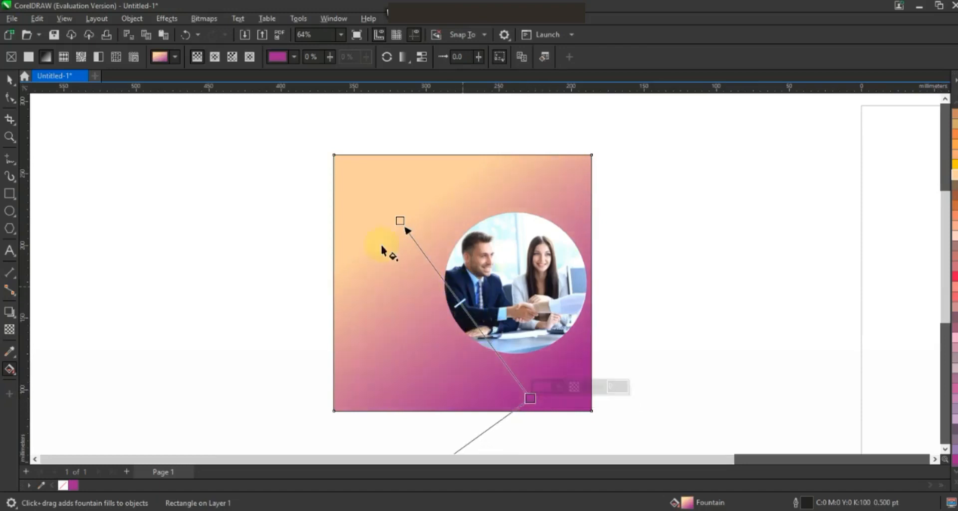
{"action": "left_click_drag", "start_coordinate": [396, 223], "coordinate": [381, 219]}
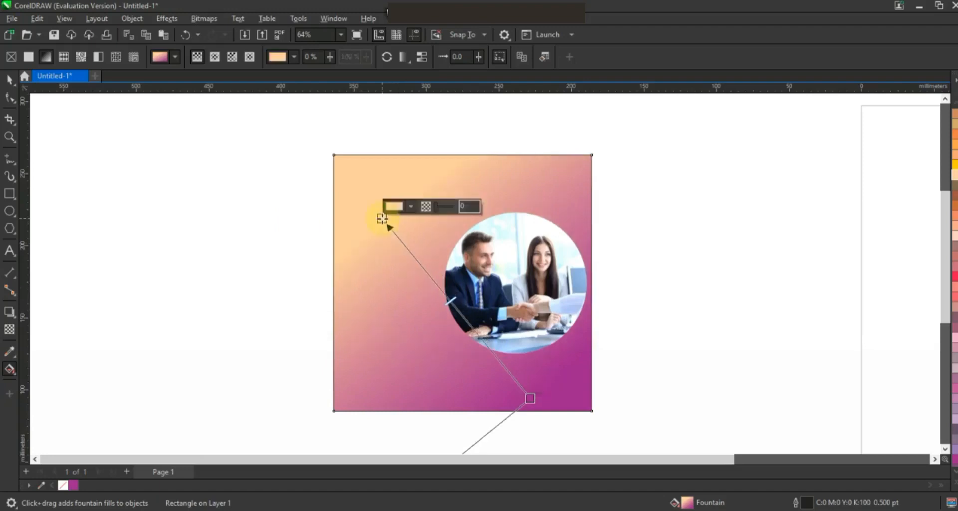
{"action": "left_click", "coordinate": [9, 79]}
{"action": "left_click", "coordinate": [772, 231]}
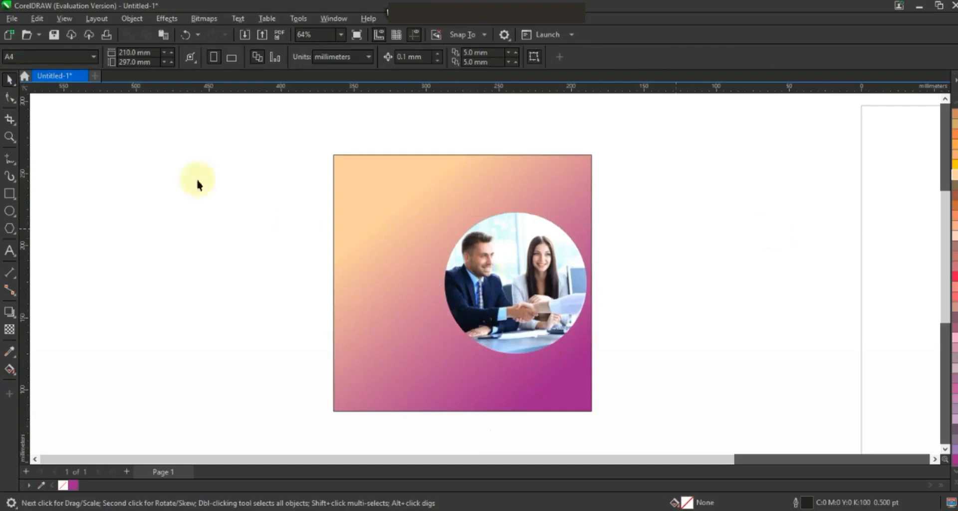
Draw a rectangle about 181 by 22 mm overlapping the square's left edge and fully round its corners to about 11.2 mm.
{"action": "left_click", "coordinate": [9, 194]}
{"action": "left_click_drag", "start_coordinate": [103, 174], "coordinate": [366, 207]}
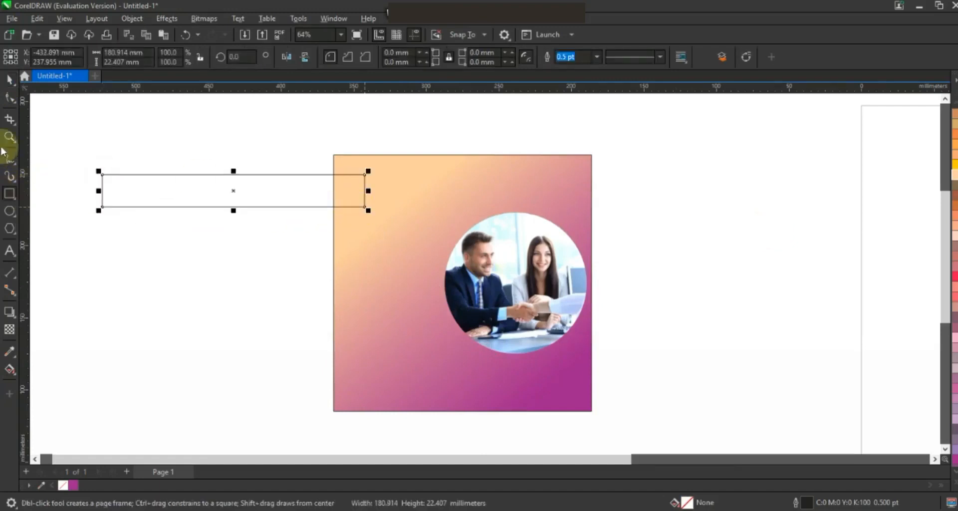
{"action": "left_click", "coordinate": [9, 98]}
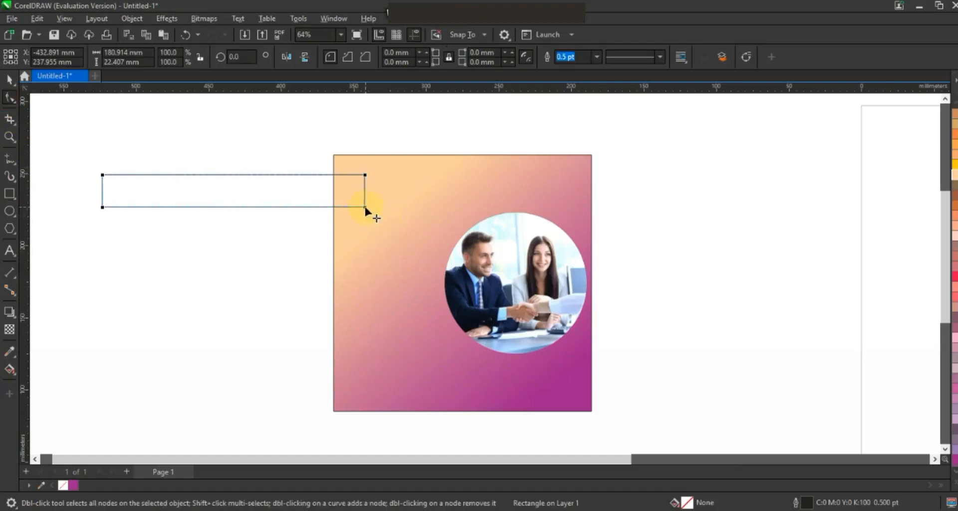
{"action": "left_click_drag", "start_coordinate": [271, 209], "coordinate": [243, 208]}
{"action": "left_click", "coordinate": [9, 79]}
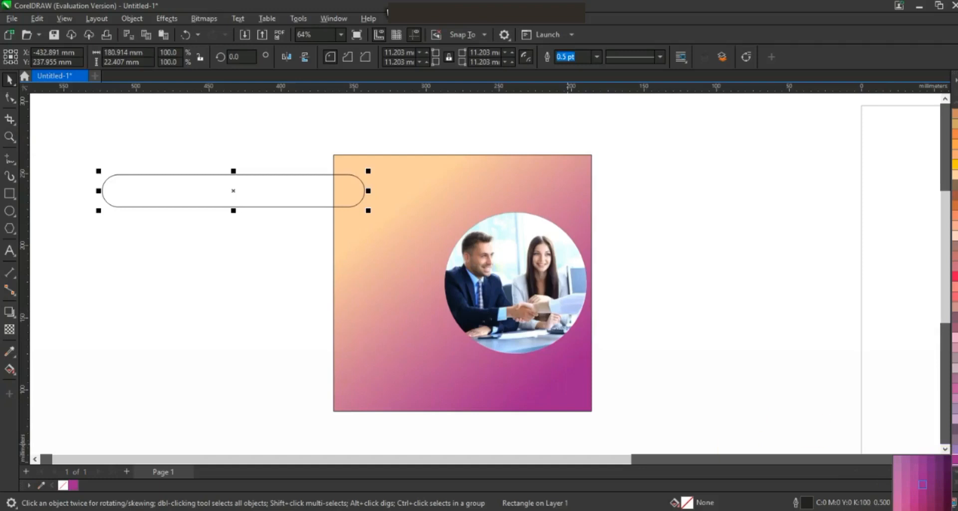
Fill the rounded bar with dark purple C65 M100 Y31 K46 and rotate it to 45 degrees beside the square.
{"action": "left_click", "coordinate": [941, 474]}
{"action": "left_click_drag", "start_coordinate": [284, 194], "coordinate": [719, 259]}
{"action": "left_click", "coordinate": [727, 261]}
{"action": "left_click_drag", "start_coordinate": [799, 281], "coordinate": [743, 204]}
Place the diagonal bar across the square's lower edge with its upper end overlapping the bottom of the photo circle.
{"action": "left_click", "coordinate": [622, 311]}
{"action": "left_click", "coordinate": [726, 320]}
{"action": "left_click_drag", "start_coordinate": [624, 319], "coordinate": [527, 340]}
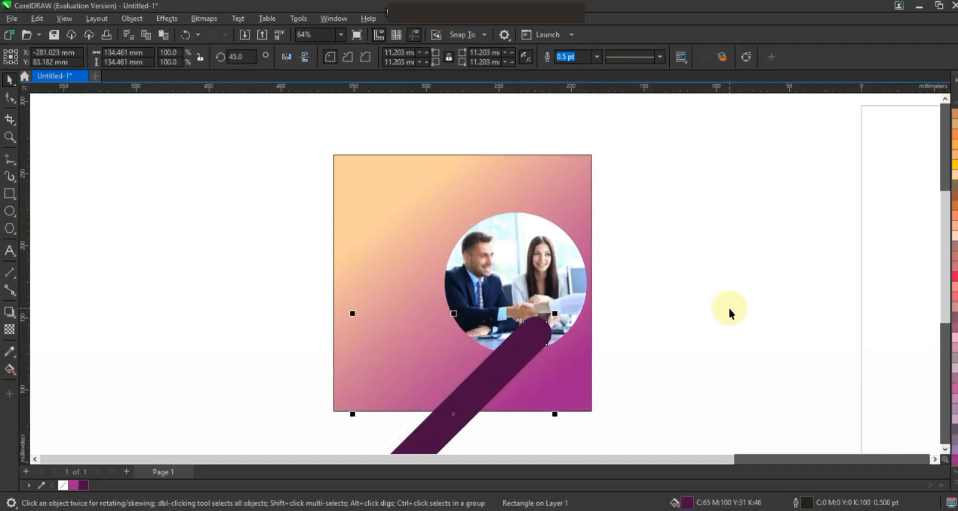
Duplicate the diagonal bar across the photo circle and over the square's upper edge, with a thinner, shorter copy between them.
{"action": "left_click_drag", "start_coordinate": [466, 406], "coordinate": [556, 257]}
{"action": "left_click_drag", "start_coordinate": [643, 152], "coordinate": [611, 132]}
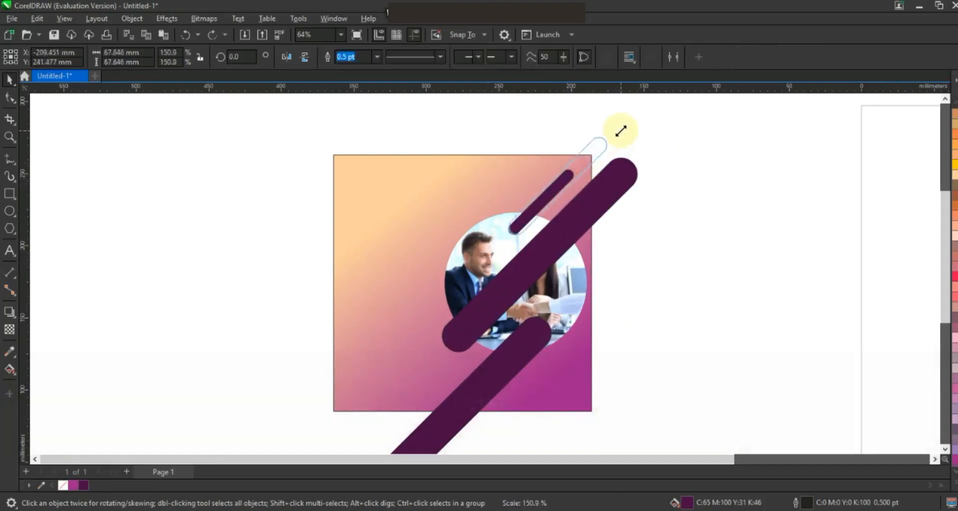
{"action": "left_click", "coordinate": [688, 148]}
{"action": "left_click_drag", "start_coordinate": [468, 331], "coordinate": [521, 191]}
{"action": "left_click", "coordinate": [661, 280]}
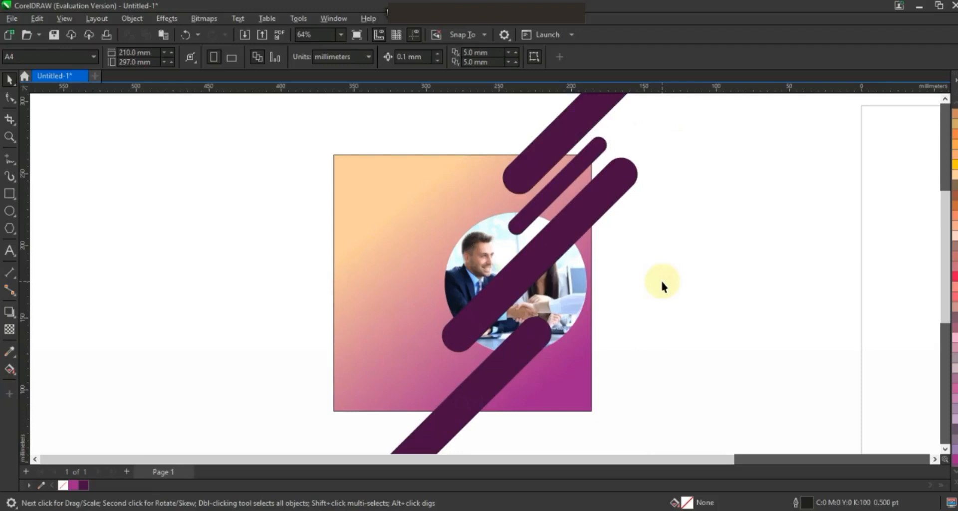
Send the diagonal bar that crosses the photo behind the photo circle.
{"action": "left_click", "coordinate": [550, 255]}
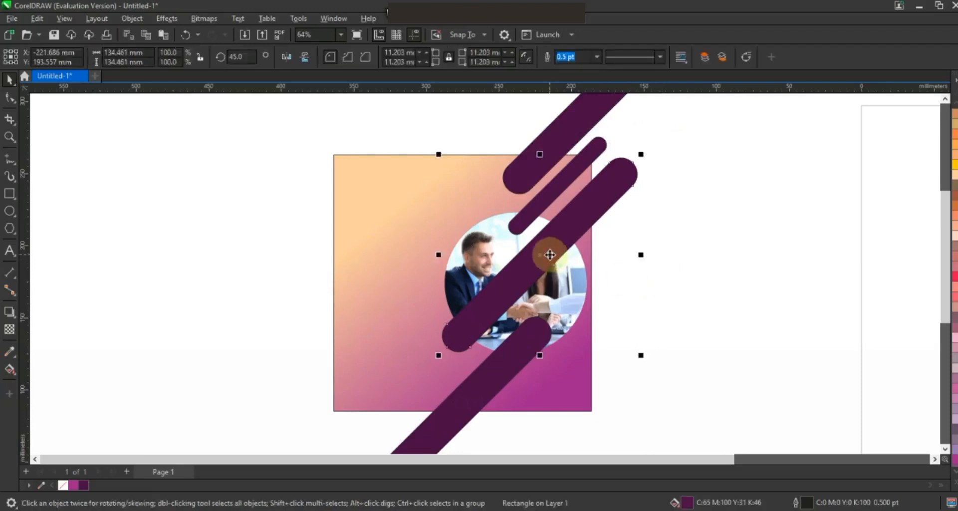
{"action": "key", "text": "ctrl+Page_Down"}
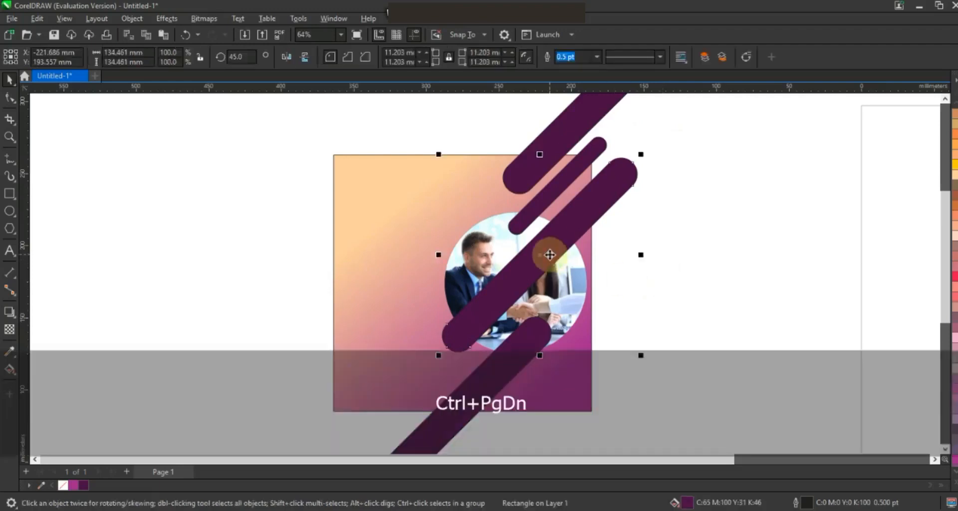
{"action": "key", "text": "ctrl+Page_Down"}
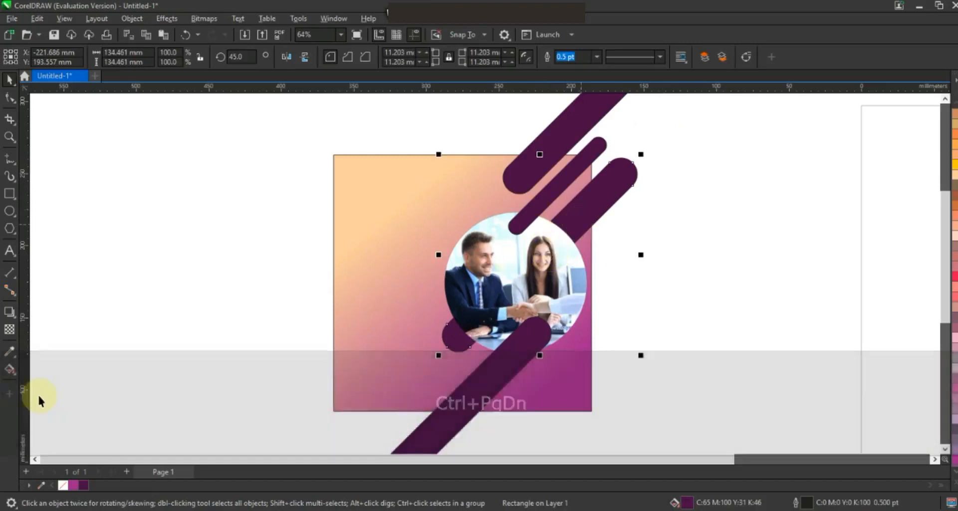
Apply a linear fountain fill along the bar behind the photo, from dark purple at its lower end to magenta at its upper end.
{"action": "left_click", "coordinate": [10, 369]}
{"action": "left_click_drag", "start_coordinate": [498, 298], "coordinate": [587, 220]}
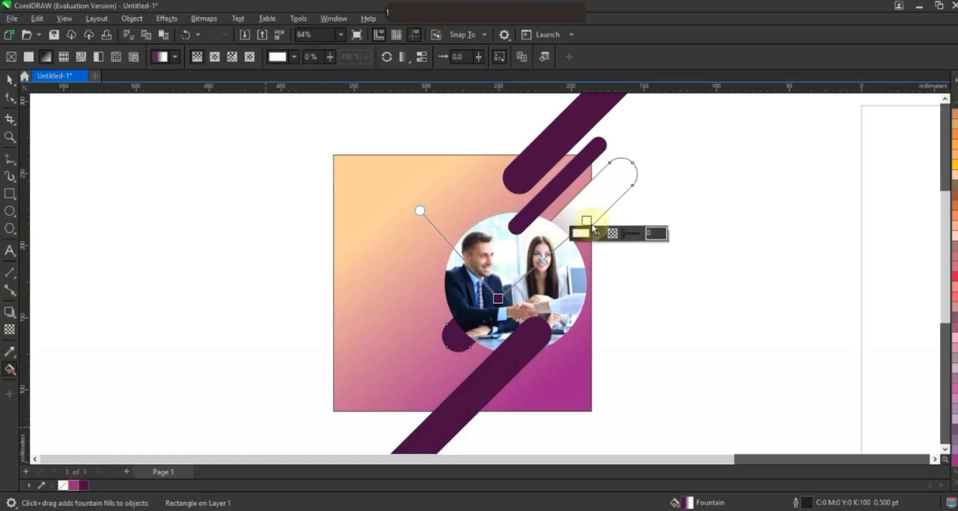
{"action": "left_click_drag", "start_coordinate": [592, 223], "coordinate": [592, 194]}
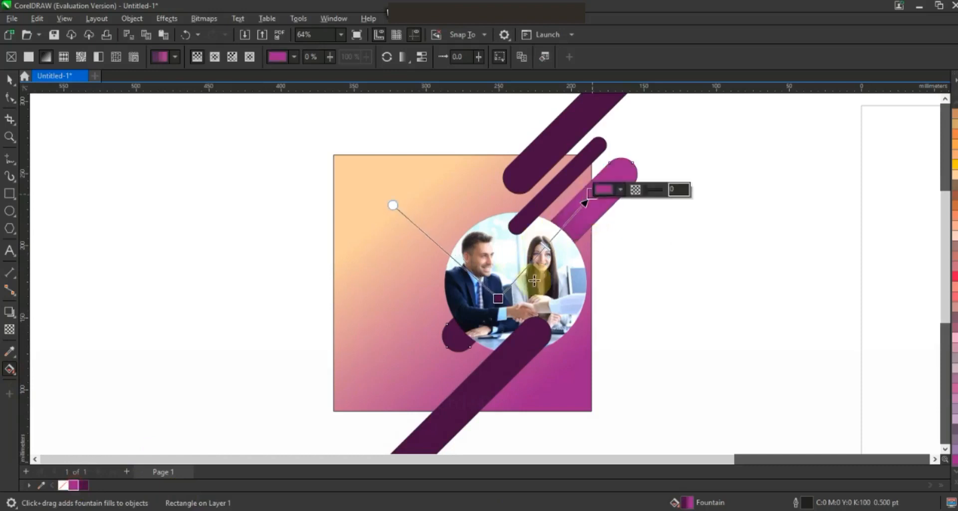
{"action": "left_click_drag", "start_coordinate": [498, 299], "coordinate": [464, 338]}
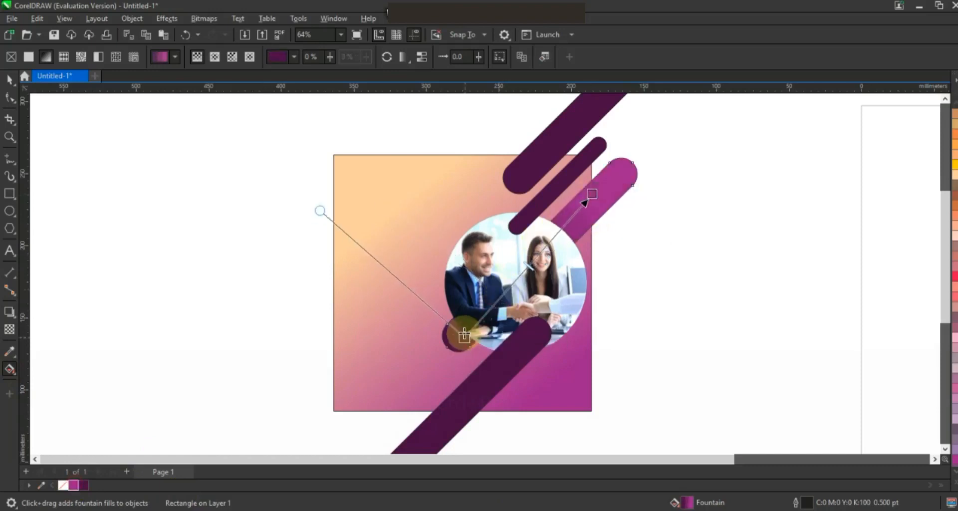
{"action": "left_click", "coordinate": [13, 80]}
Give the diagonal bar across the square's lower edge a fountain fill from dark purple through magenta to light peach at its upper end.
{"action": "left_click", "coordinate": [458, 412]}
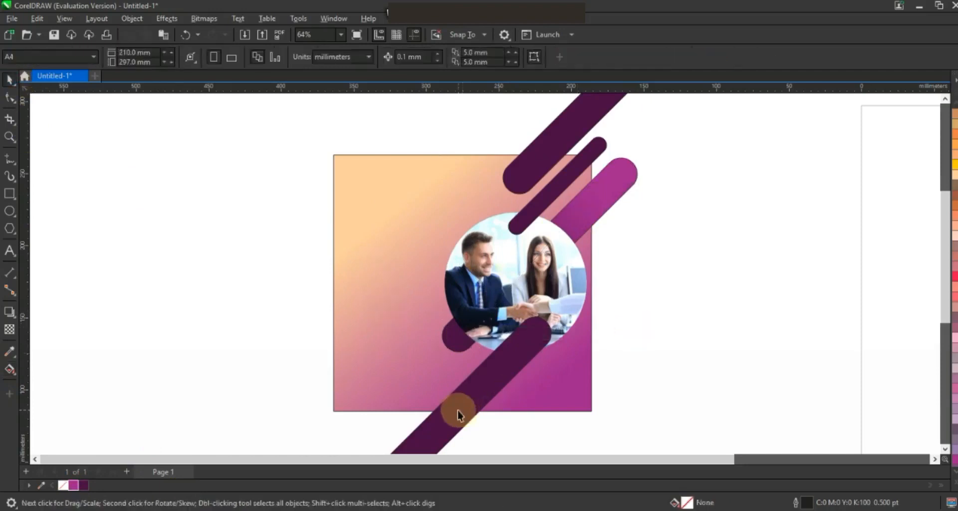
{"action": "left_click", "coordinate": [10, 369]}
{"action": "left_click_drag", "start_coordinate": [436, 436], "coordinate": [491, 367]}
{"action": "left_click_drag", "start_coordinate": [75, 484], "coordinate": [470, 394]}
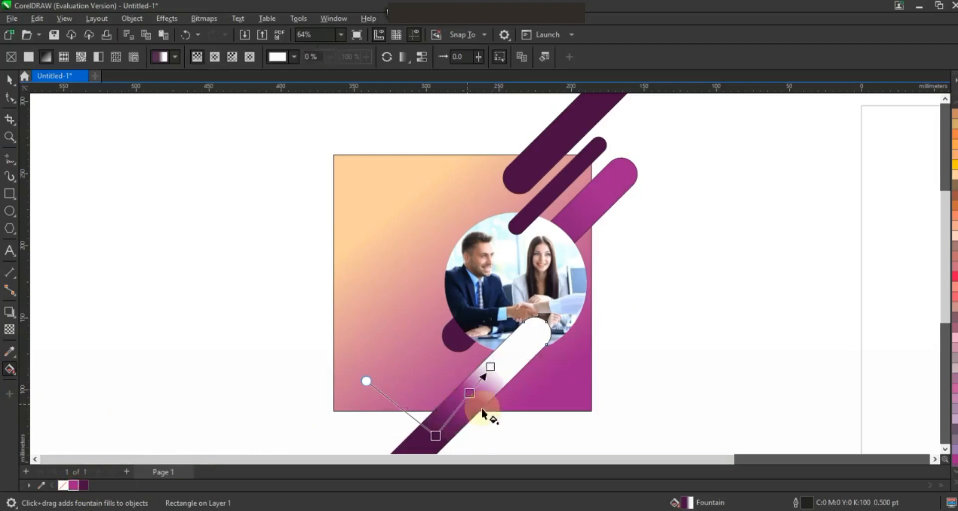
{"action": "left_click_drag", "start_coordinate": [955, 175], "coordinate": [598, 274]}
{"action": "left_click_drag", "start_coordinate": [538, 338], "coordinate": [482, 388]}
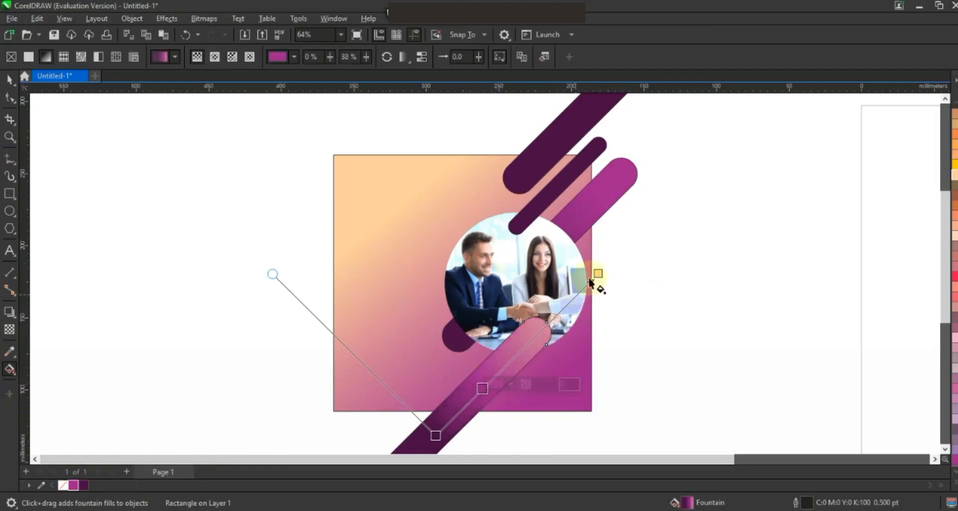
{"action": "left_click_drag", "start_coordinate": [600, 279], "coordinate": [614, 266]}
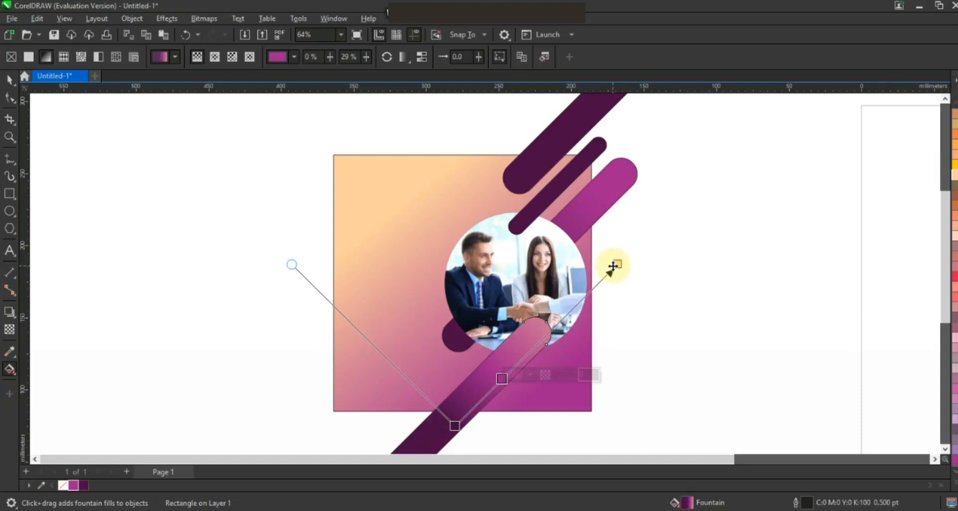
{"action": "left_click", "coordinate": [9, 79]}
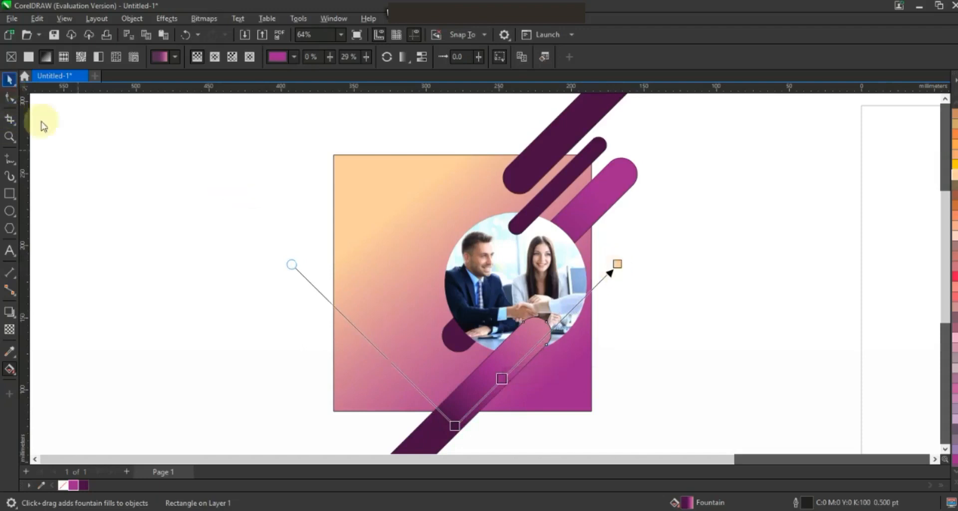
{"action": "left_click", "coordinate": [703, 251]}
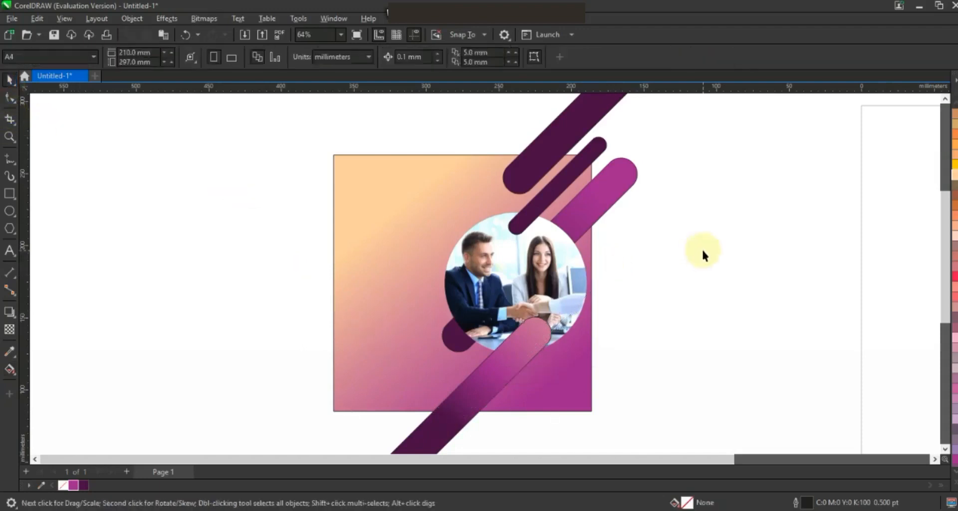
Copy the large dark purple bar from the square's upper edge to the empty area beside the square, with a 2.0 pt outline and no fill.
{"action": "left_click", "coordinate": [543, 173]}
{"action": "left_click_drag", "start_coordinate": [579, 129], "coordinate": [187, 298]}
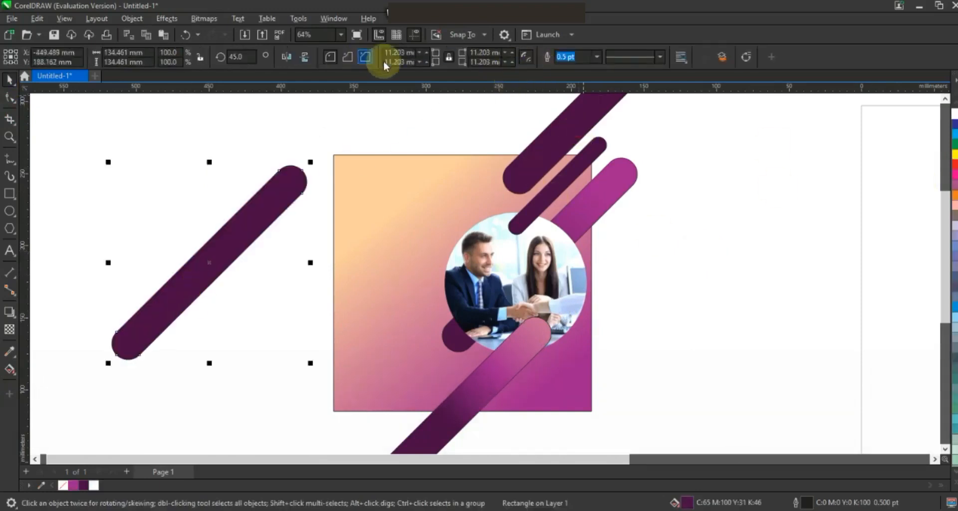
{"action": "left_click", "coordinate": [597, 57]}
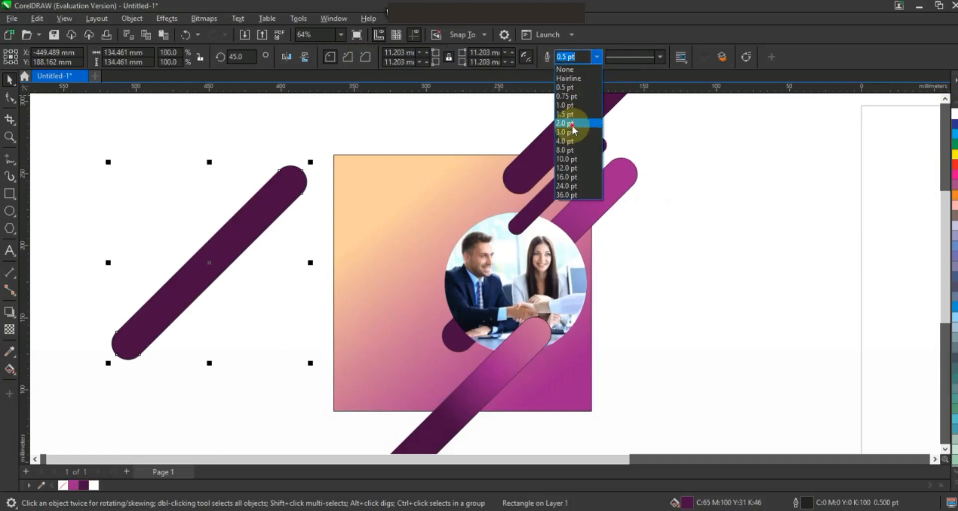
{"action": "left_click", "coordinate": [583, 125]}
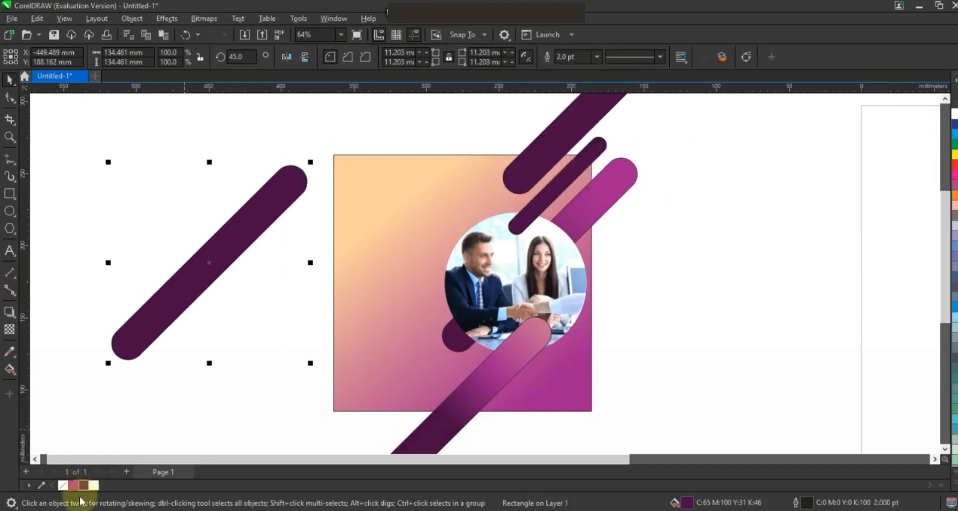
{"action": "left_click", "coordinate": [63, 486]}
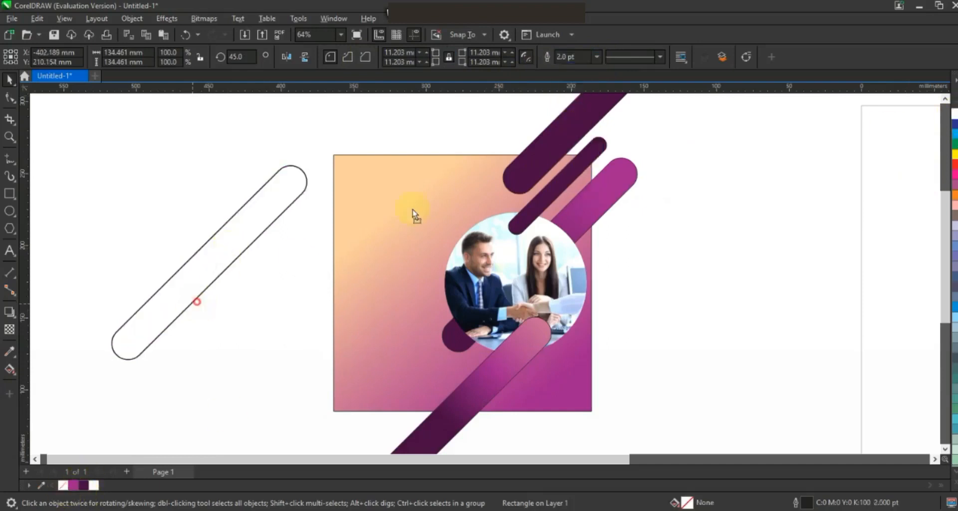
Colour the unfilled bar's outline white and place it over the dark purple bars at the square's upper edge.
{"action": "left_click_drag", "start_coordinate": [413, 210], "coordinate": [413, 209]}
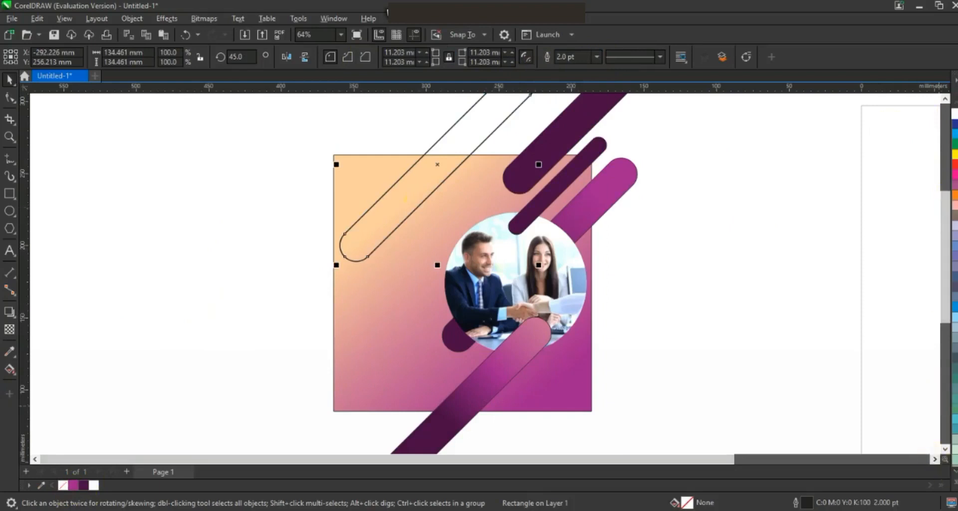
{"action": "left_click", "coordinate": [956, 482]}
{"action": "right_click", "coordinate": [954, 115]}
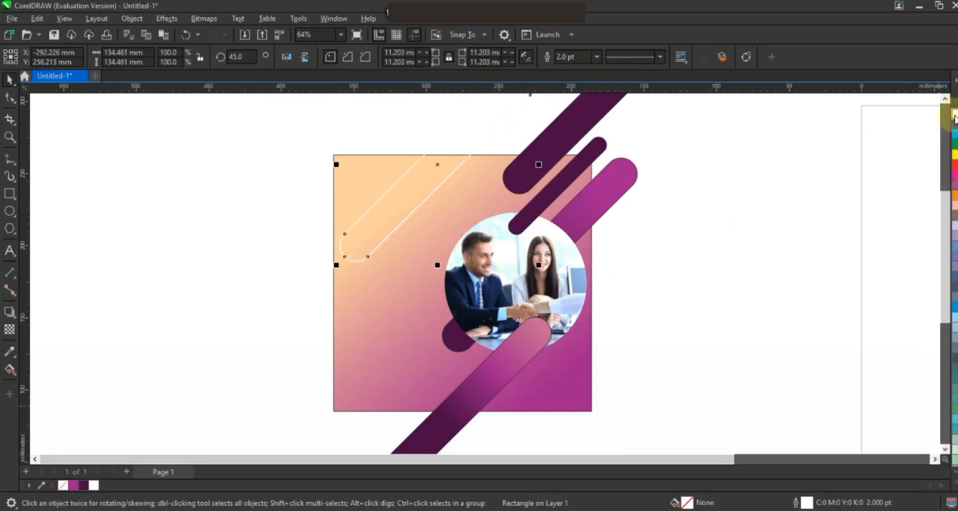
{"action": "left_click_drag", "start_coordinate": [513, 193], "coordinate": [556, 200]}
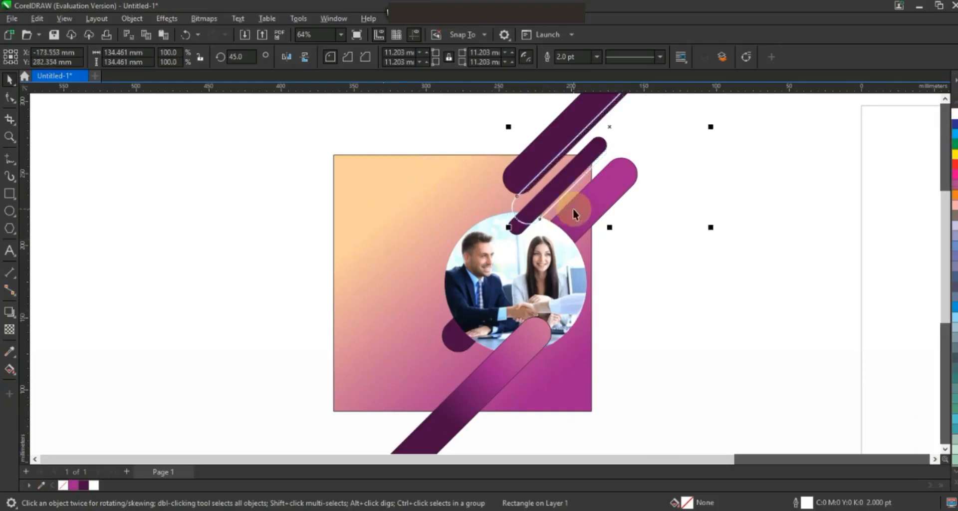
Add a white outline bar copy reduced to about 62.7 mm over the photo's lower edge, and duplicate it across the square's lower edge.
{"action": "left_click_drag", "start_coordinate": [605, 132], "coordinate": [372, 373]}
{"action": "right_click", "coordinate": [372, 374]}
{"action": "left_click_drag", "start_coordinate": [478, 267], "coordinate": [372, 374]}
{"action": "left_click_drag", "start_coordinate": [348, 403], "coordinate": [496, 346]}
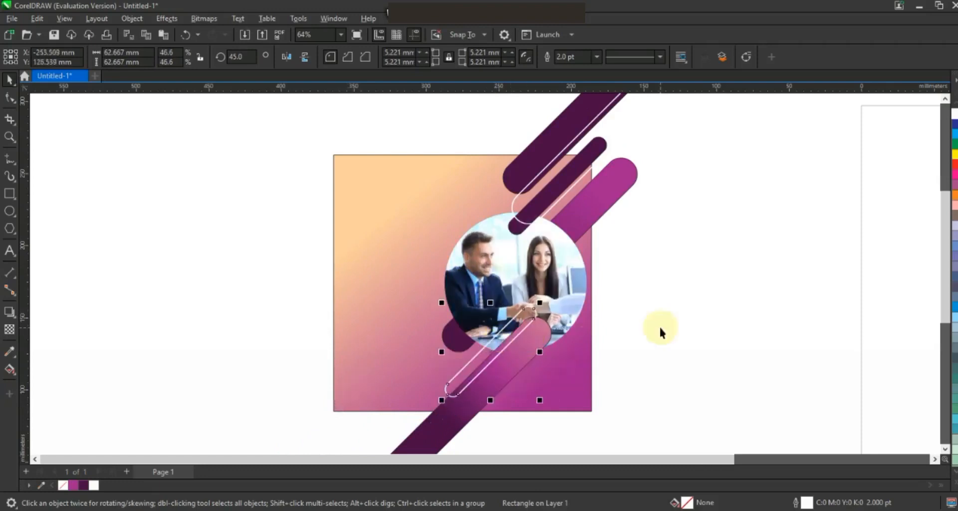
{"action": "left_click", "coordinate": [661, 333]}
{"action": "left_click_drag", "start_coordinate": [484, 353], "coordinate": [408, 390]}
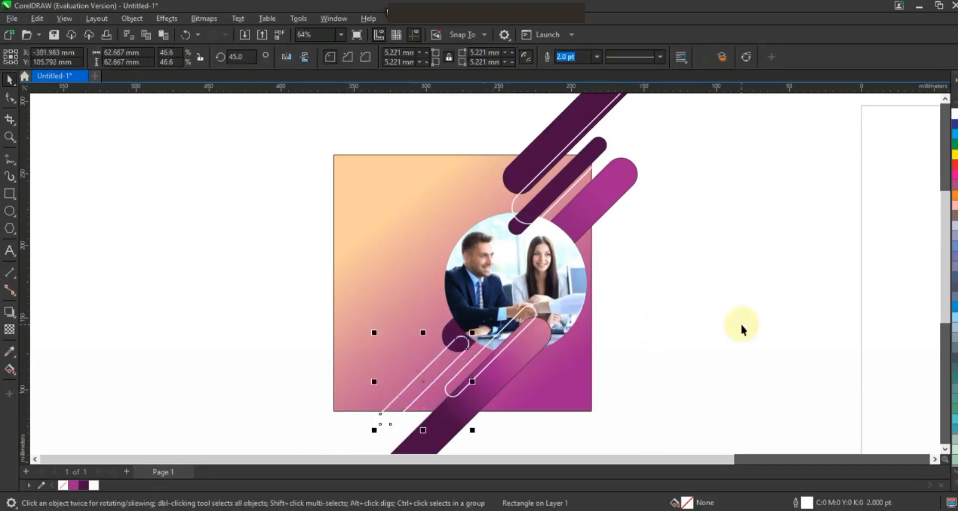
{"action": "left_click", "coordinate": [700, 335]}
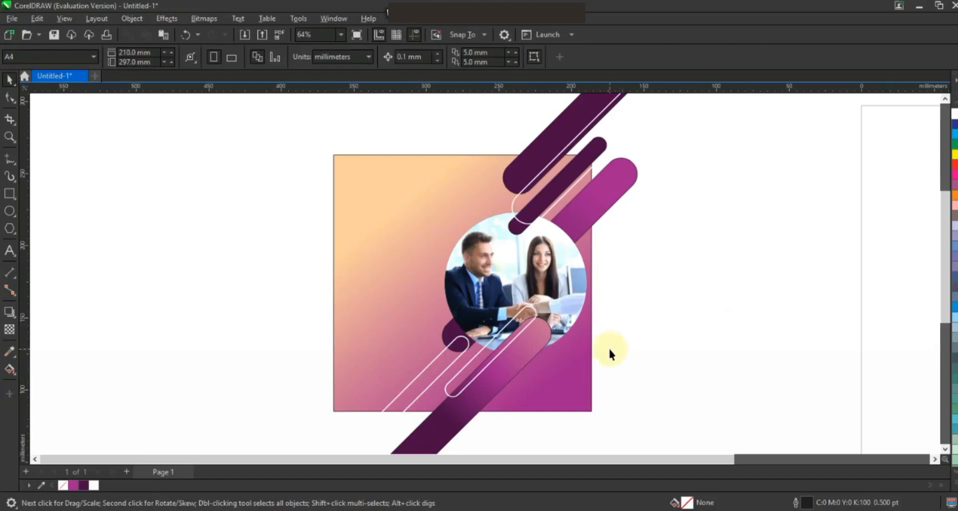
Draw a circle about 97.5 mm in diameter beside the square and give it a white 2.0 pt outline.
{"action": "left_click", "coordinate": [547, 265]}
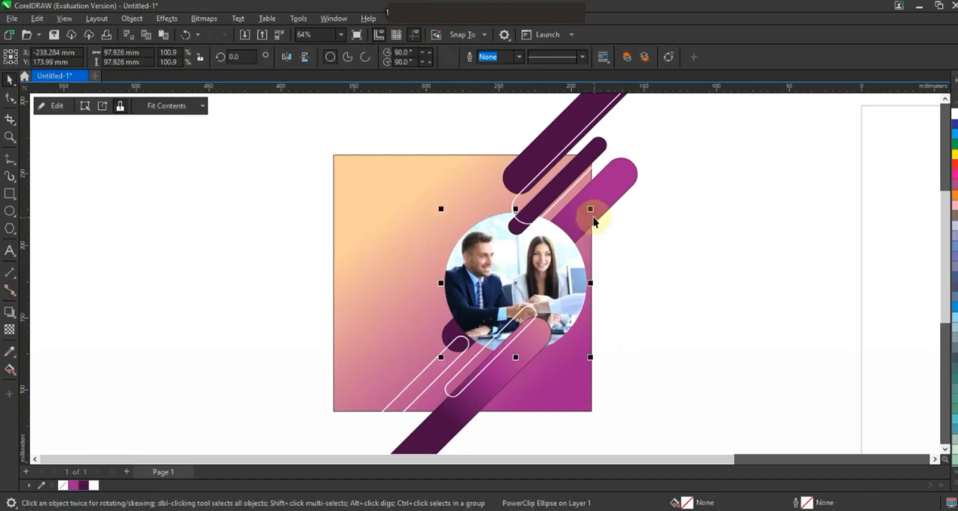
{"action": "left_click", "coordinate": [10, 214]}
{"action": "left_click_drag", "start_coordinate": [182, 209], "coordinate": [217, 366]}
{"action": "left_click", "coordinate": [9, 79]}
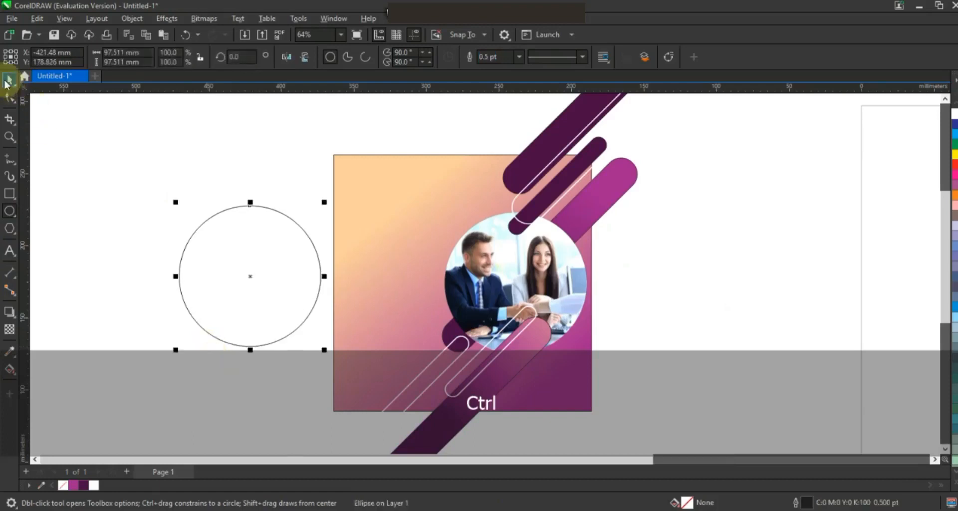
{"action": "left_click", "coordinate": [518, 57]}
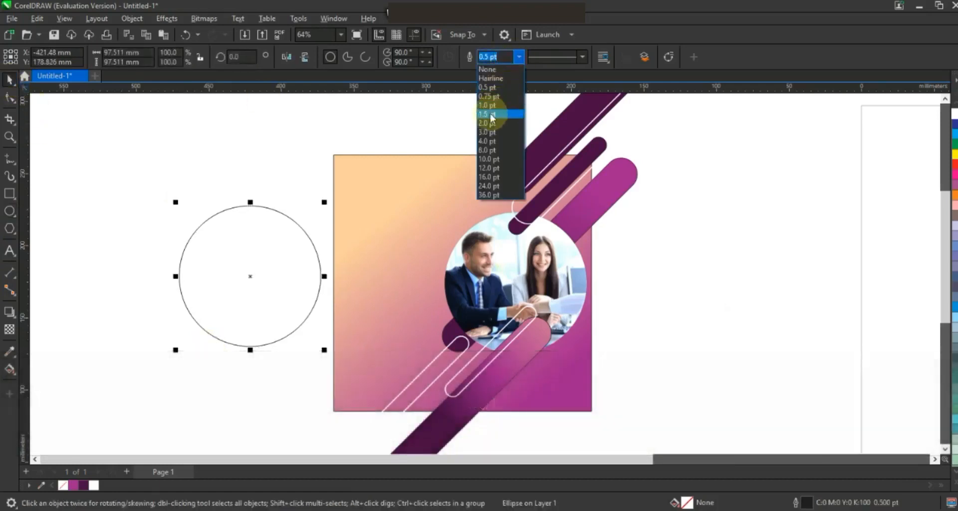
{"action": "left_click", "coordinate": [490, 125]}
{"action": "right_click", "coordinate": [94, 485]}
Align the white outlined circle centrally on the circular photo.
{"action": "left_click", "coordinate": [488, 223], "text": "shift"}
{"action": "key", "text": "e"}
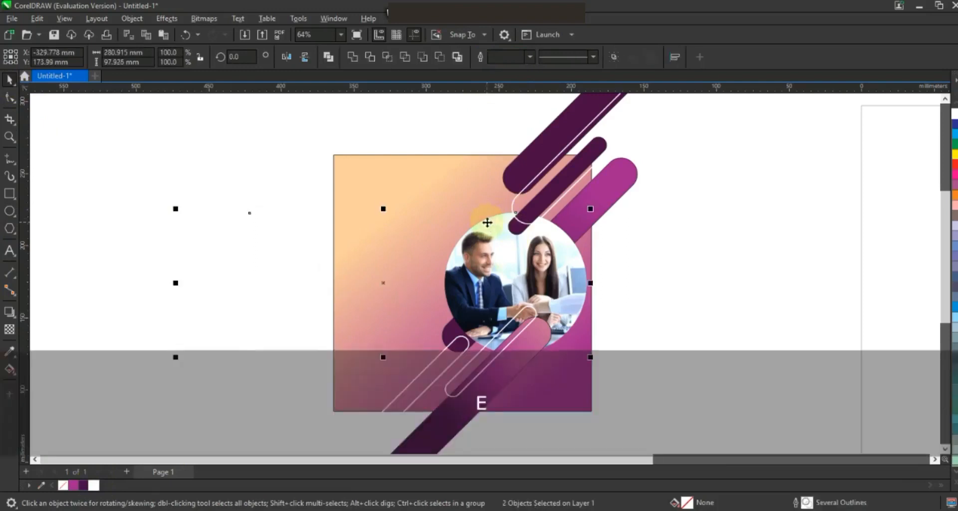
{"action": "left_click", "coordinate": [675, 258]}
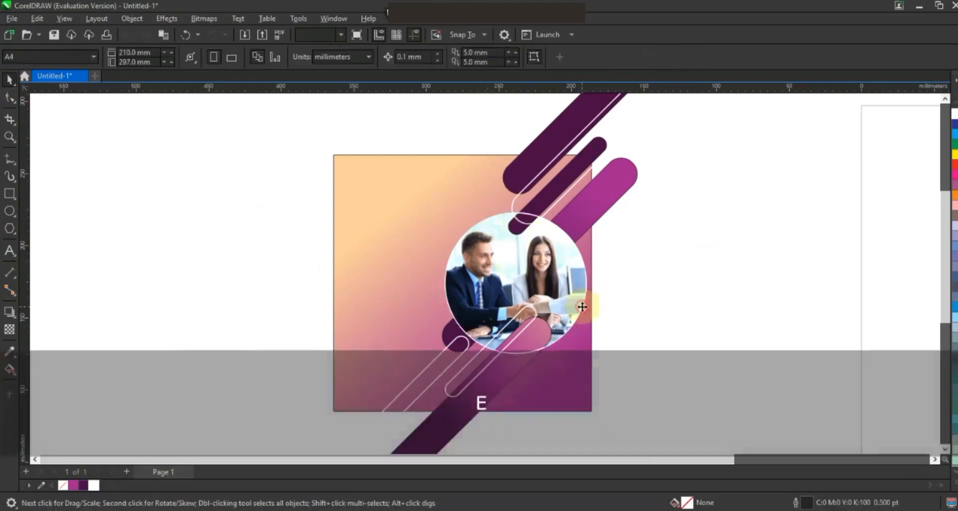
Enlarge the white ring from its centre to about 103.9 mm and order it just above the background square, behind the bars.
{"action": "left_click", "coordinate": [583, 311]}
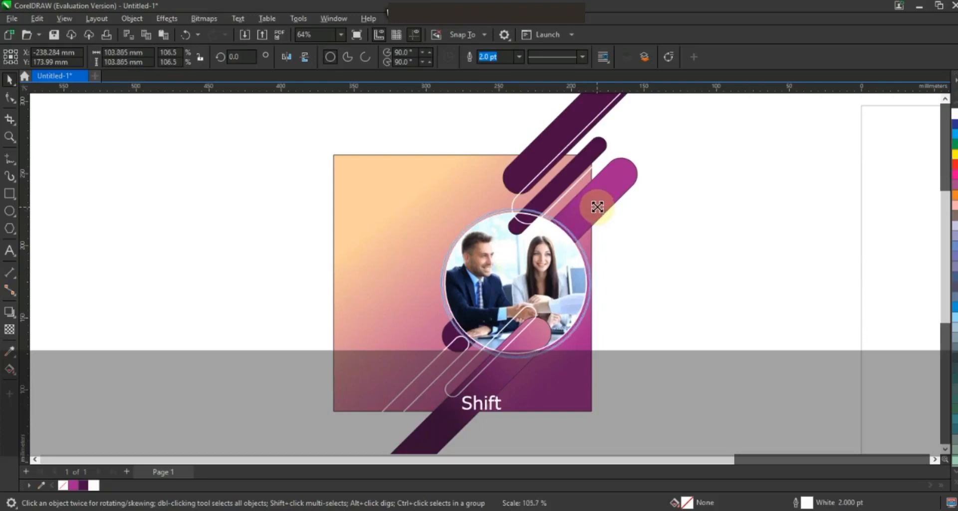
{"action": "left_click_drag", "start_coordinate": [590, 209], "coordinate": [595, 205]}
{"action": "key", "text": "shift+Page_Down"}
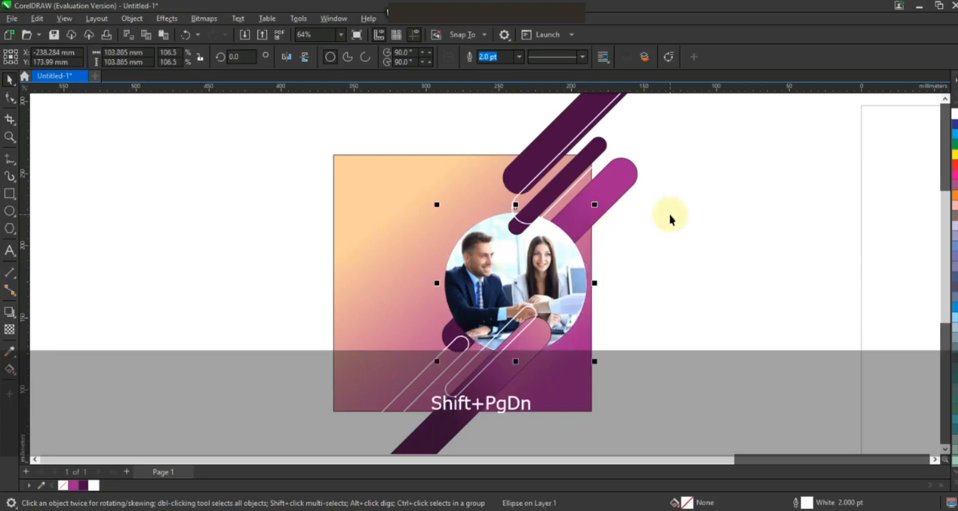
{"action": "key", "text": "ctrl+Page_Up"}
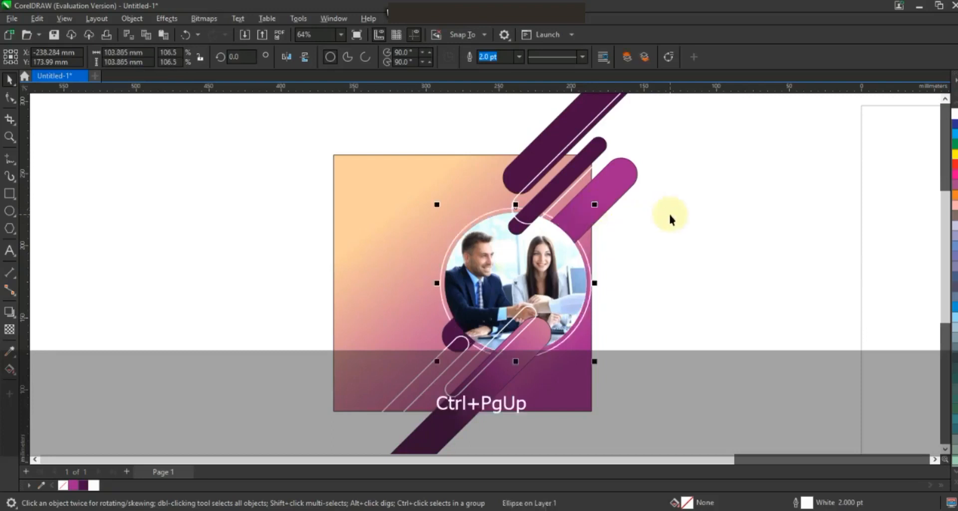
{"action": "left_click", "coordinate": [670, 223]}
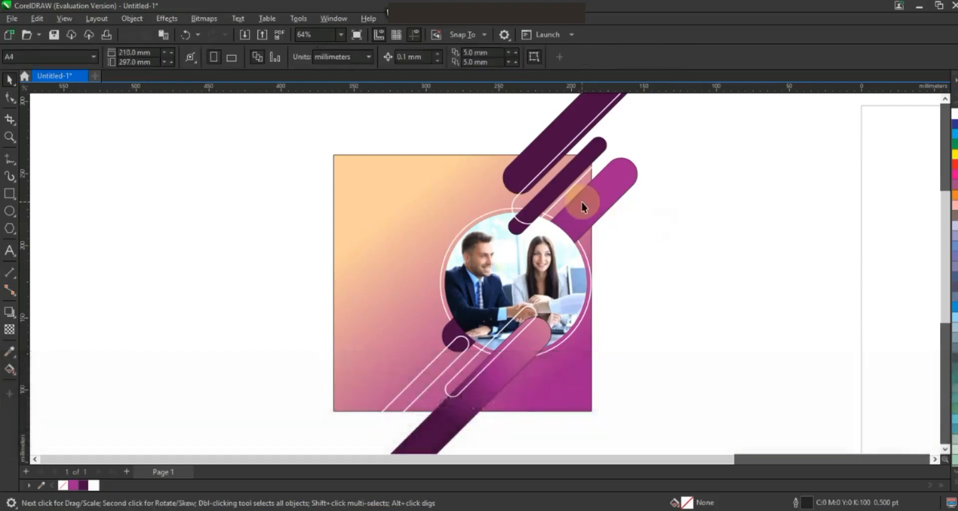
Move the magenta gradient bar behind the photo one level back, beneath the white ring.
{"action": "left_click", "coordinate": [603, 211]}
{"action": "key", "text": "ctrl+Page_Down"}
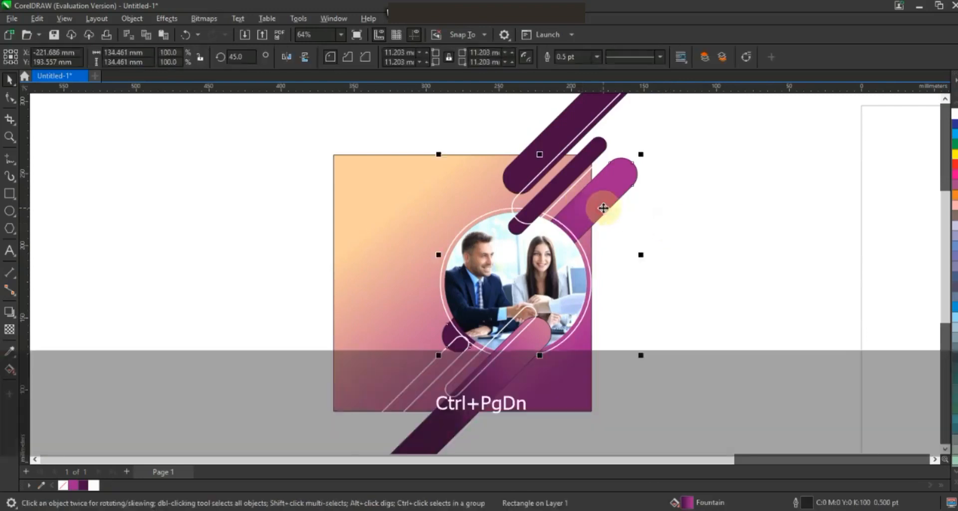
{"action": "left_click", "coordinate": [641, 255]}
PowerClip the photo, ring and all diagonal bars inside the gradient square.
{"action": "key", "text": "F3"}
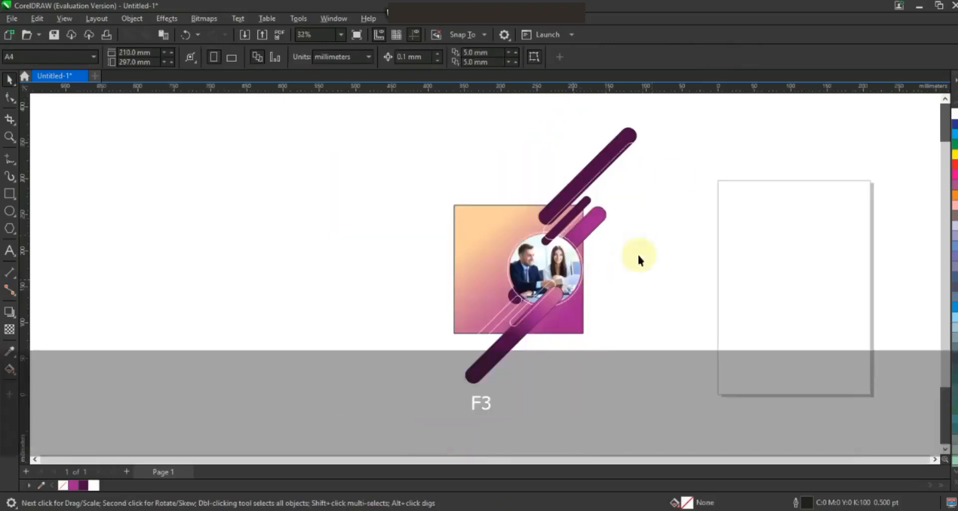
{"action": "left_click_drag", "start_coordinate": [670, 124], "coordinate": [456, 399]}
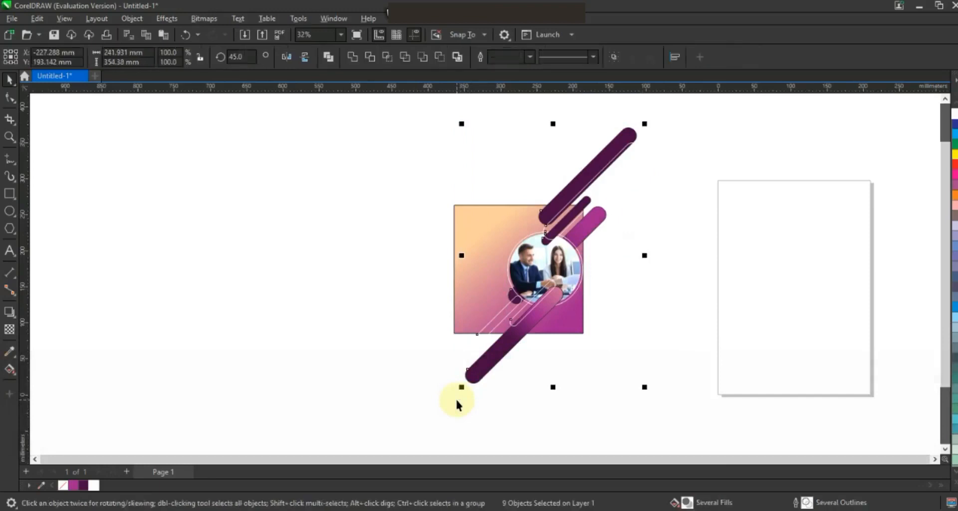
{"action": "right_click", "coordinate": [555, 281]}
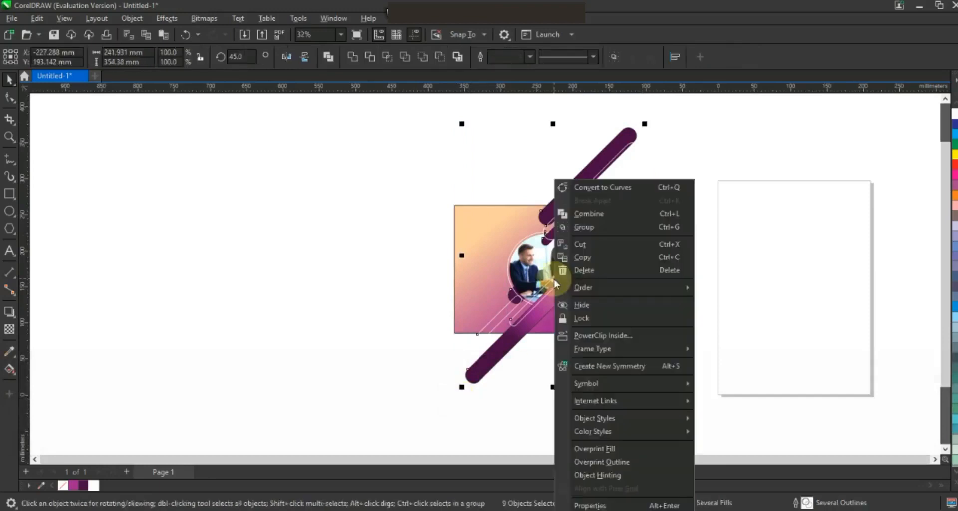
{"action": "left_click", "coordinate": [595, 337]}
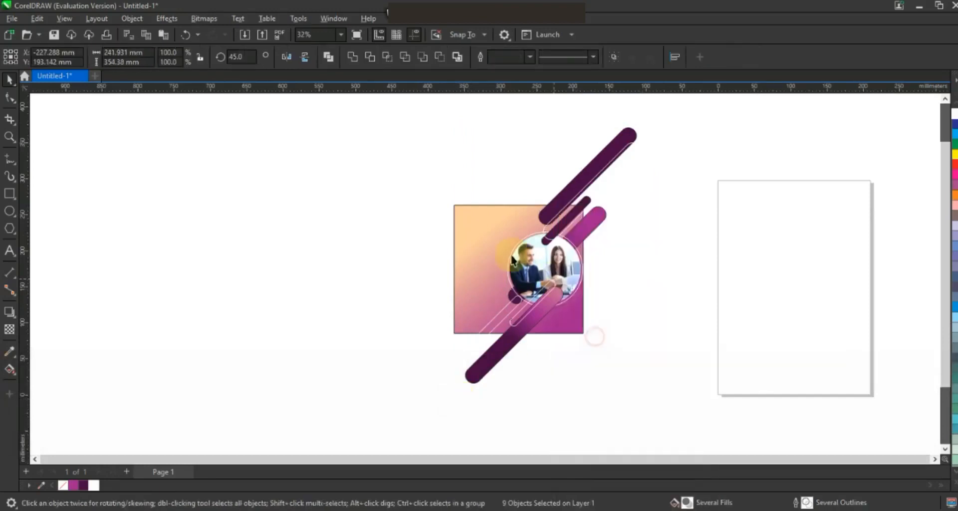
{"action": "left_click", "coordinate": [482, 224]}
{"action": "key", "text": "shift+F2"}
{"action": "key", "text": "Escape"}
Open the PowerClip contents for editing and remove the outlines from the large upper dark bar and the lower gradient bar.
{"action": "right_click", "coordinate": [456, 197]}
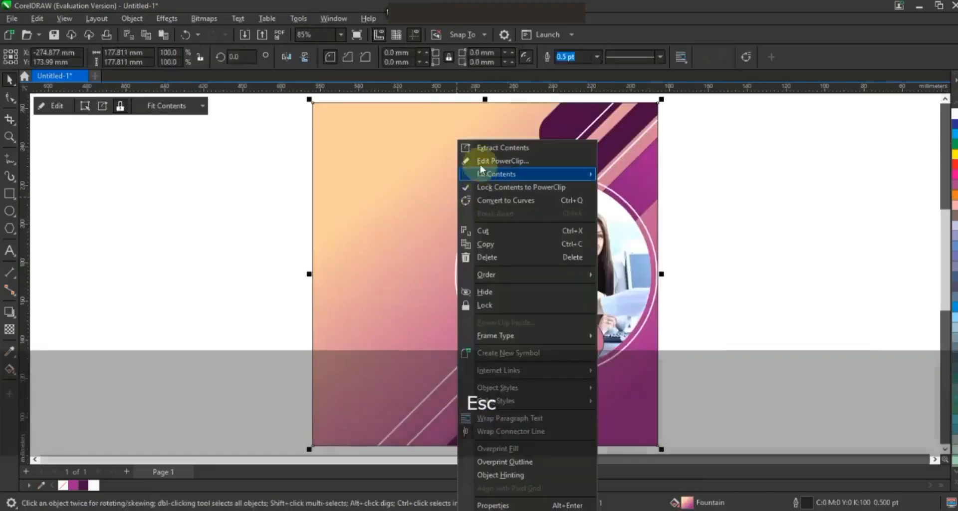
{"action": "left_click", "coordinate": [541, 155]}
{"action": "left_click", "coordinate": [560, 139]}
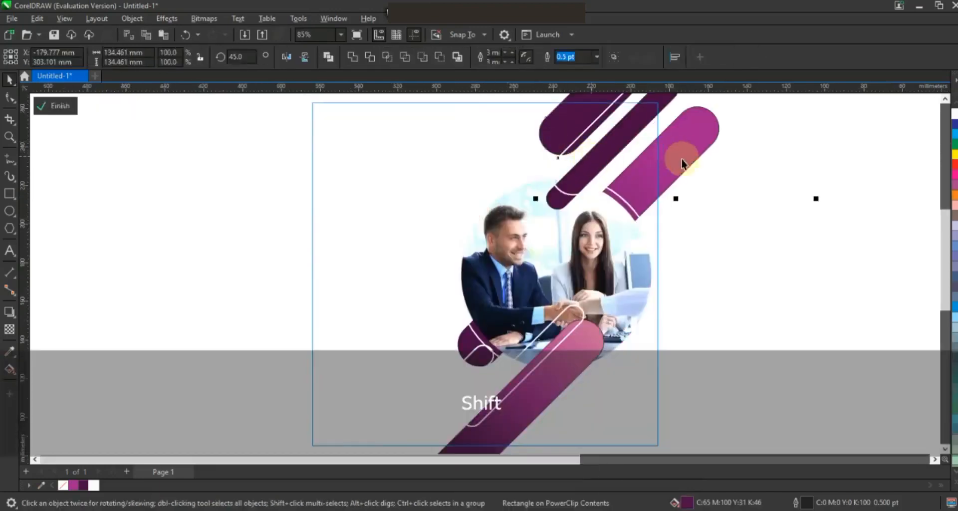
{"action": "left_click", "coordinate": [704, 142], "text": "shift"}
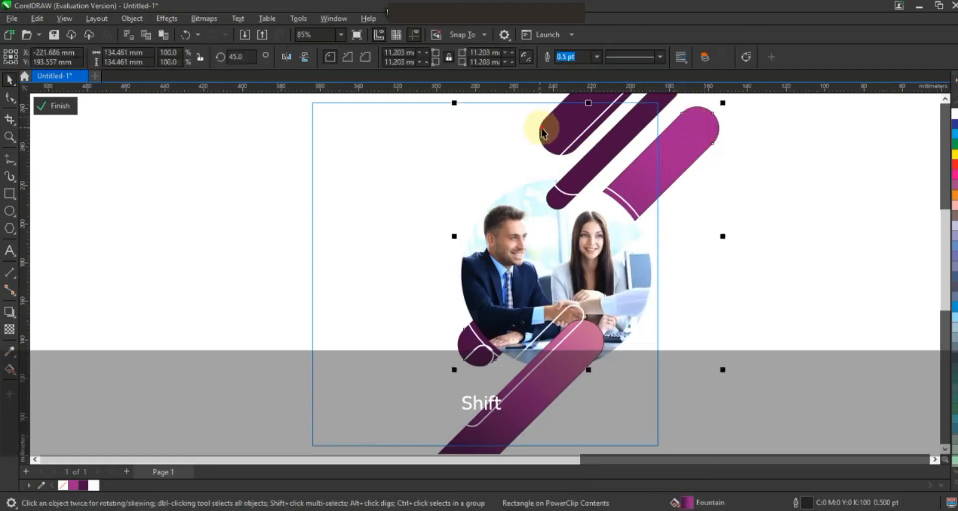
{"action": "left_click", "coordinate": [500, 434], "text": "shift"}
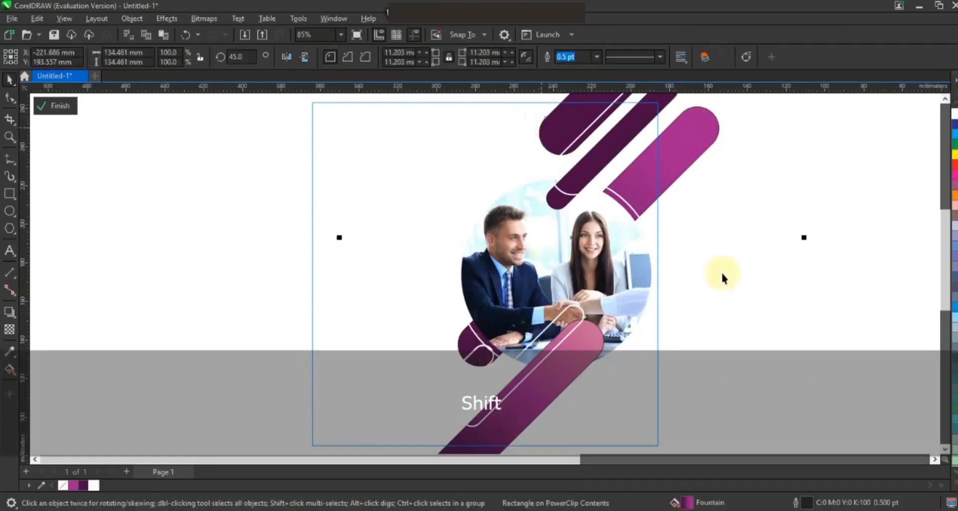
{"action": "right_click", "coordinate": [61, 482]}
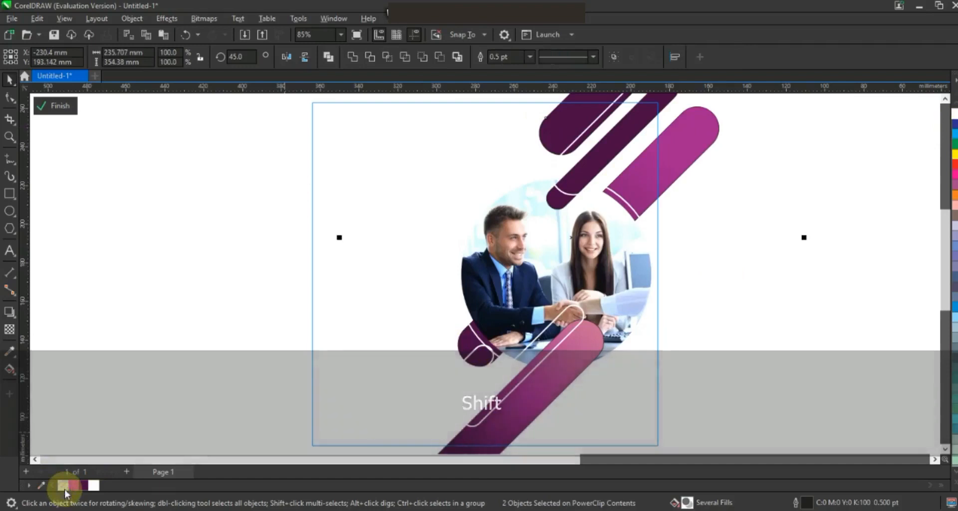
{"action": "left_click", "coordinate": [739, 312]}
Remove the outlines from the magenta bar and the remaining dark purple bars, and finish editing the PowerClip.
{"action": "left_click", "coordinate": [708, 149]}
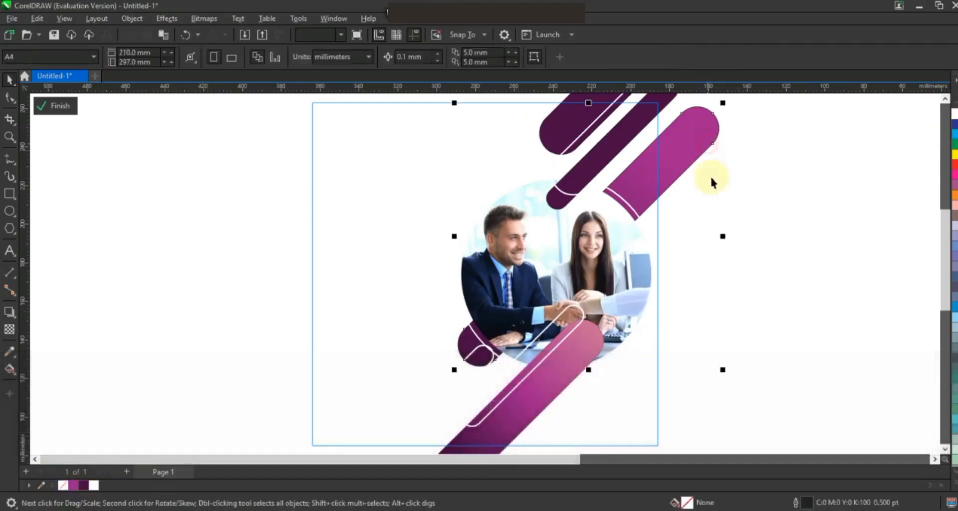
{"action": "left_click", "coordinate": [802, 277]}
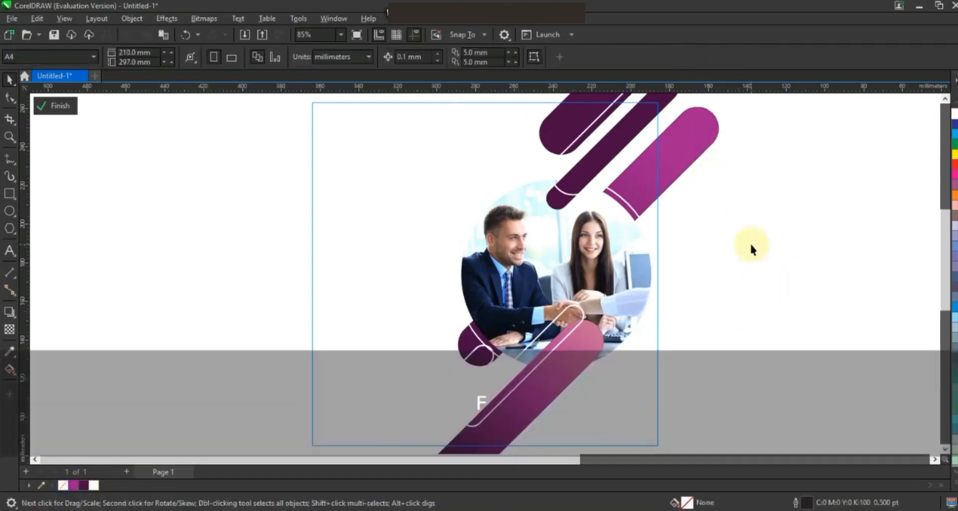
{"action": "left_click", "coordinate": [672, 102]}
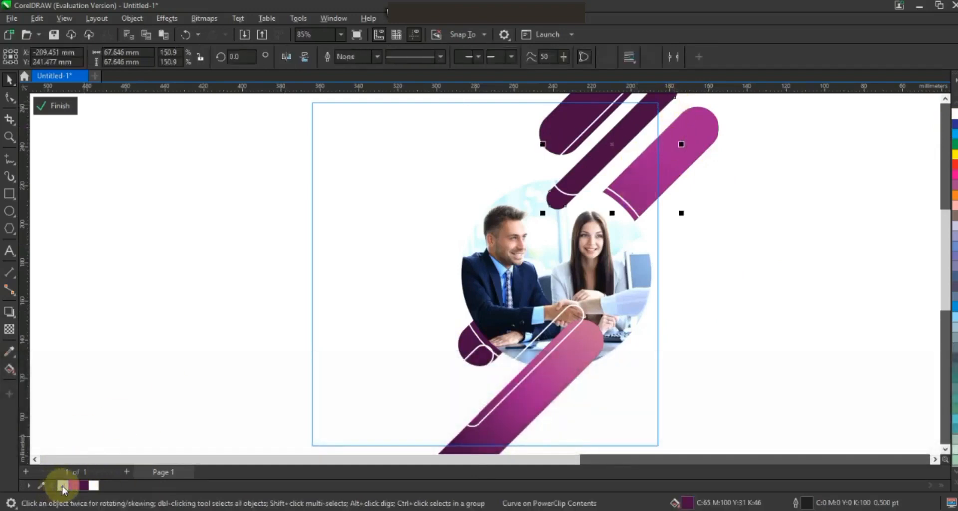
{"action": "right_click", "coordinate": [568, 334]}
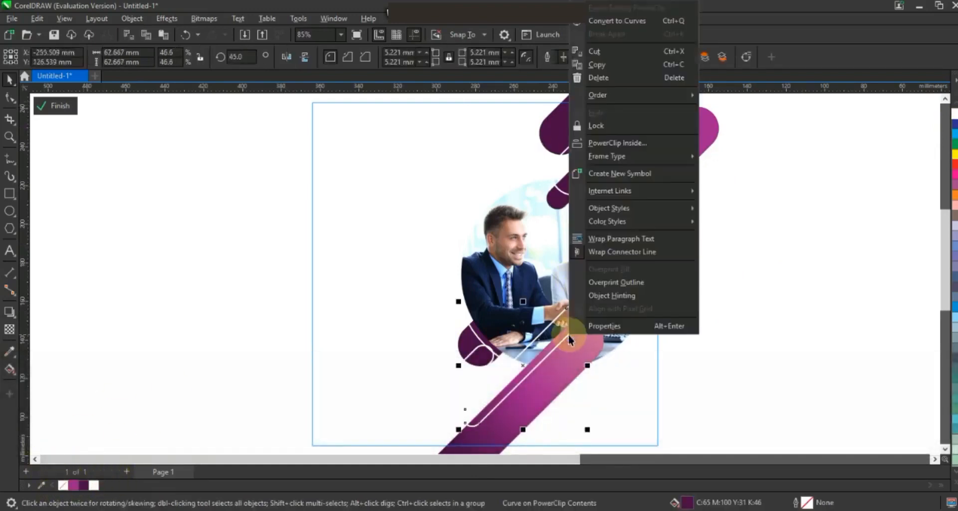
{"action": "left_click", "coordinate": [627, 7]}
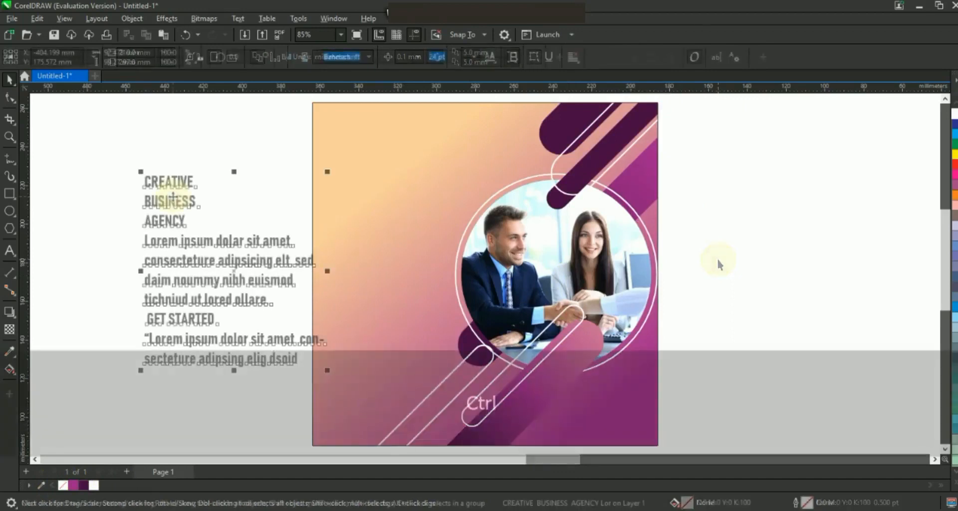
Break the text block into separate lines and place CREATIVE and BUSINESS, closely stacked, in the upper-left area of the gradient square.
{"action": "key", "text": "ctrl+k"}
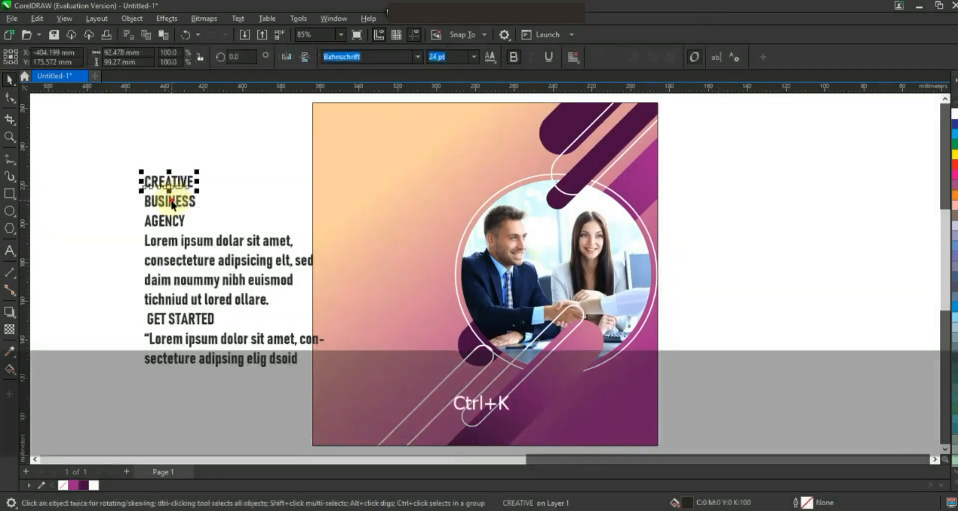
{"action": "left_click_drag", "start_coordinate": [170, 200], "coordinate": [225, 211]}
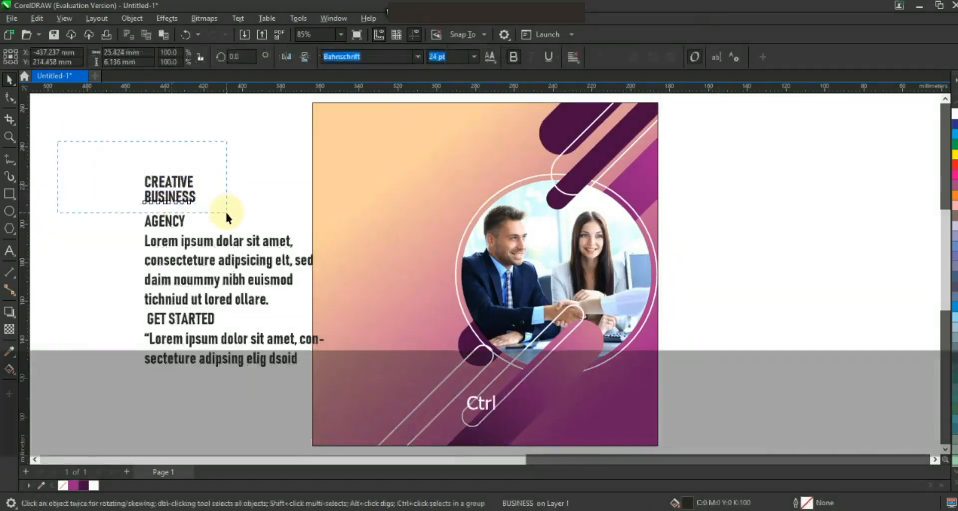
{"action": "left_click_drag", "start_coordinate": [201, 172], "coordinate": [423, 156]}
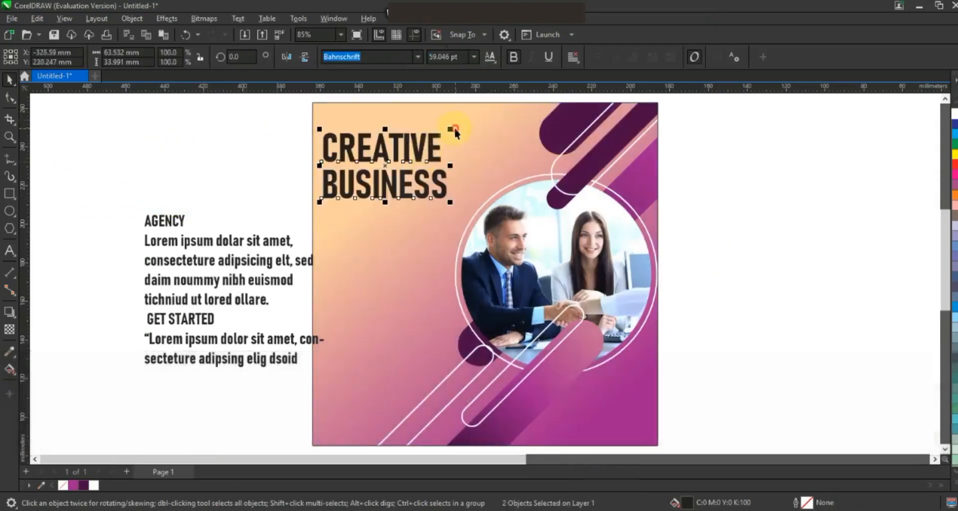
Enlarge both heading lines to about 71 mm wide, scaling CREATIVE to match the width of BUSINESS.
{"action": "left_click", "coordinate": [455, 129]}
{"action": "left_click_drag", "start_coordinate": [280, 119], "coordinate": [471, 208]}
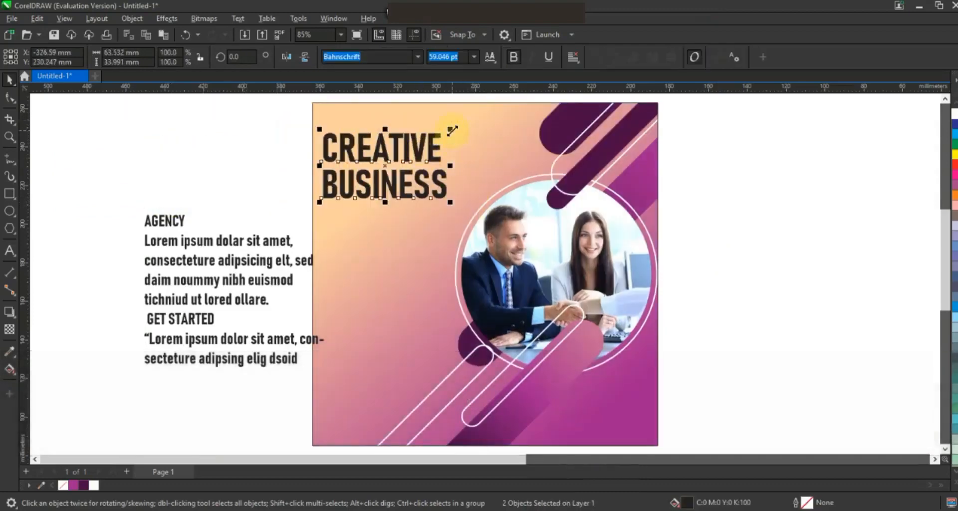
{"action": "left_click_drag", "start_coordinate": [452, 131], "coordinate": [459, 122]}
{"action": "left_click", "coordinate": [248, 136]}
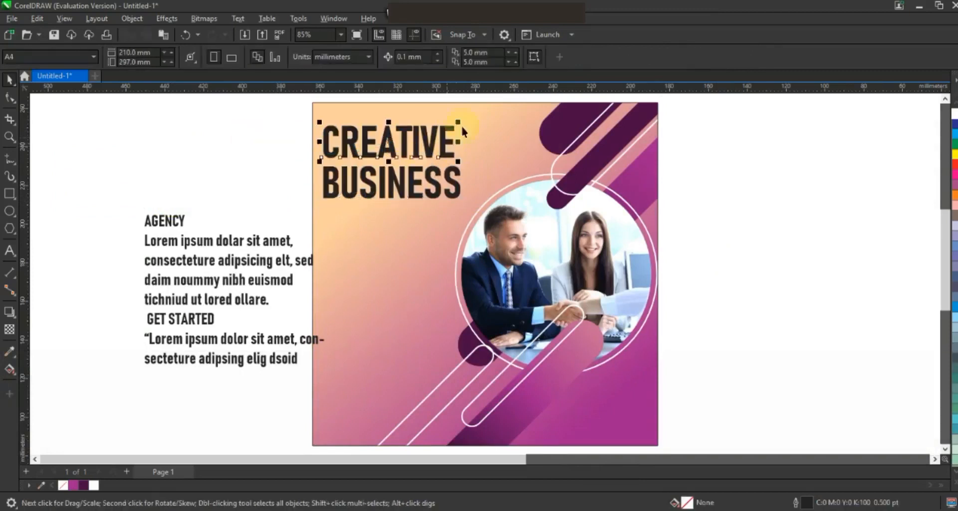
{"action": "left_click_drag", "start_coordinate": [464, 120], "coordinate": [467, 118]}
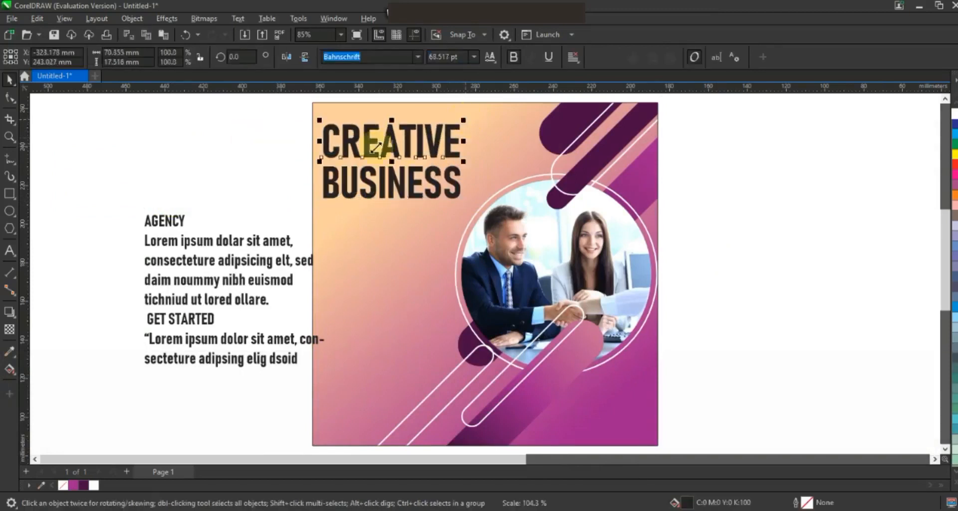
Colour CREATIVE dark purple and BUSINESS magenta, and shrink the heading slightly.
{"action": "left_click", "coordinate": [385, 185]}
{"action": "left_click", "coordinate": [93, 485]}
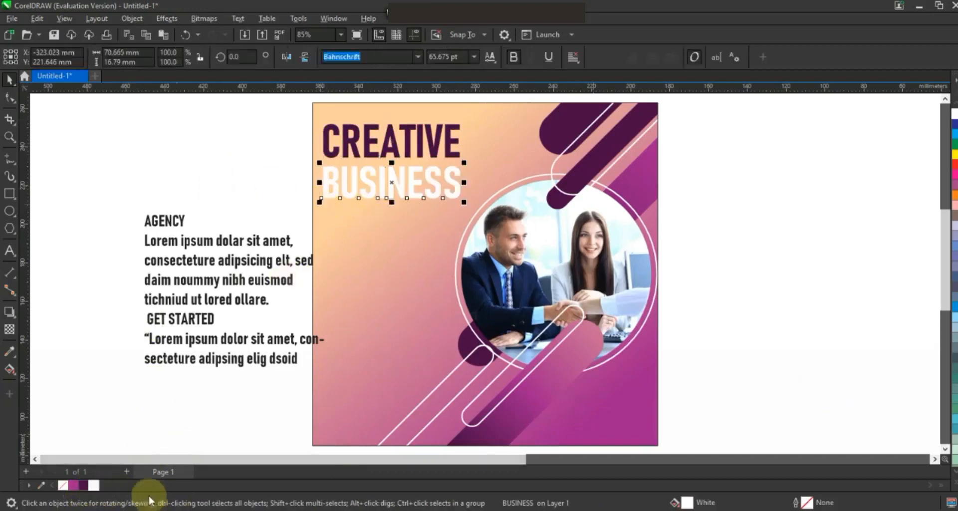
{"action": "left_click", "coordinate": [74, 486]}
{"action": "left_click", "coordinate": [251, 140]}
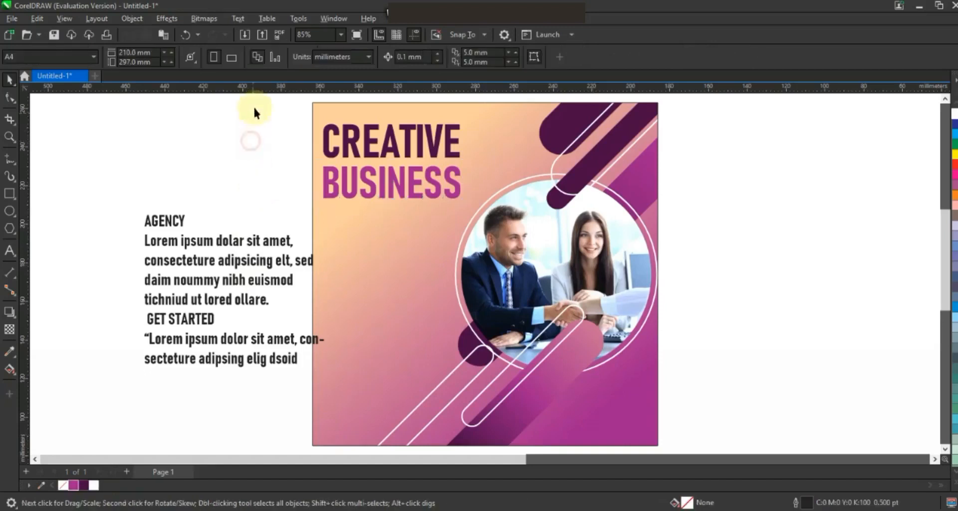
{"action": "left_click_drag", "start_coordinate": [465, 203], "coordinate": [463, 201]}
Place AGENCY beneath the right end of BUSINESS, enlarge it to about 41.8 pt and fill it white.
{"action": "left_click", "coordinate": [160, 221]}
{"action": "left_click_drag", "start_coordinate": [189, 231], "coordinate": [235, 264]}
{"action": "left_click_drag", "start_coordinate": [209, 224], "coordinate": [433, 218]}
{"action": "left_click_drag", "start_coordinate": [363, 236], "coordinate": [381, 238]}
{"action": "left_click", "coordinate": [93, 486]}
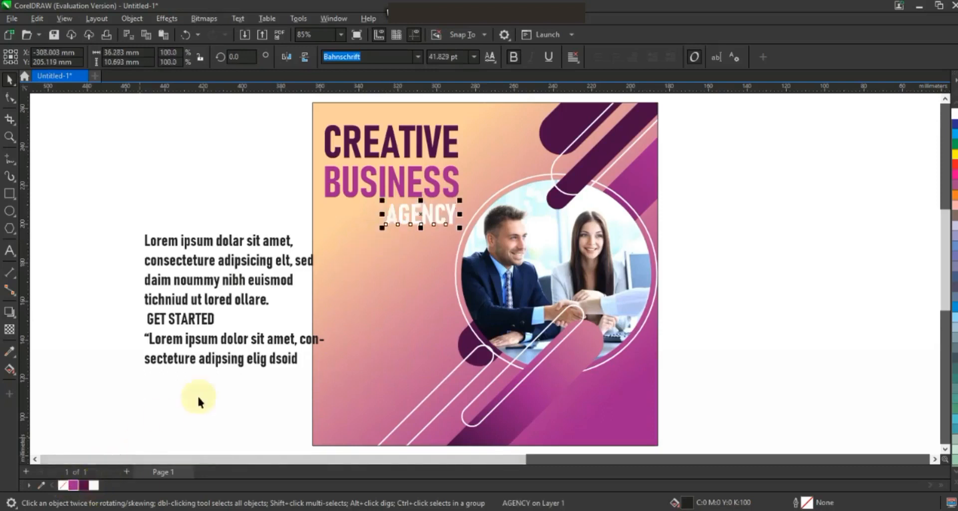
{"action": "left_click", "coordinate": [197, 394]}
Shrink the four-line lorem ipsum paragraph to about 12.8 pt and place it below the heading at the square's left side.
{"action": "left_click", "coordinate": [167, 241]}
{"action": "left_click_drag", "start_coordinate": [352, 310], "coordinate": [236, 278]}
{"action": "left_click_drag", "start_coordinate": [182, 259], "coordinate": [359, 283]}
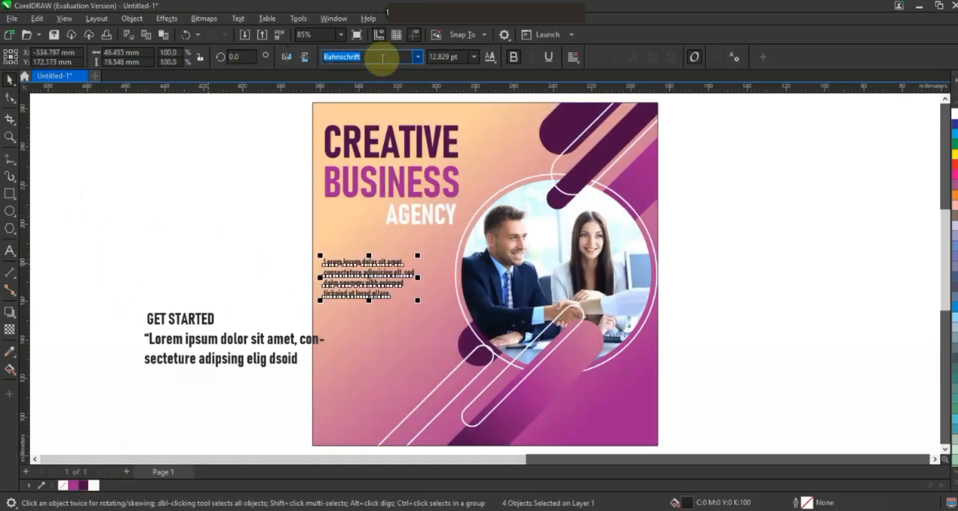
Set the paragraph's font to Arial Narrow and enlarge it to about 58 mm wide.
{"action": "left_click", "coordinate": [418, 56]}
{"action": "type", "text": "arial"}
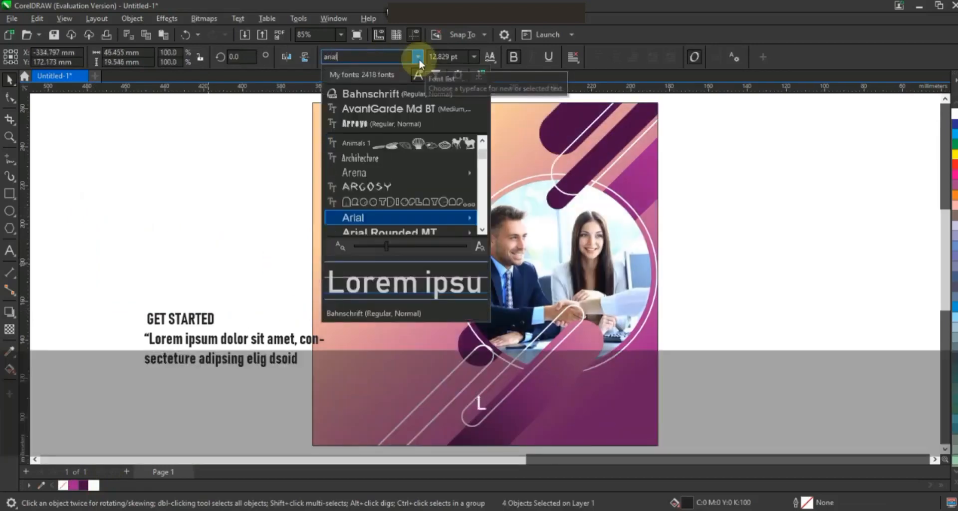
{"action": "key", "text": "Return"}
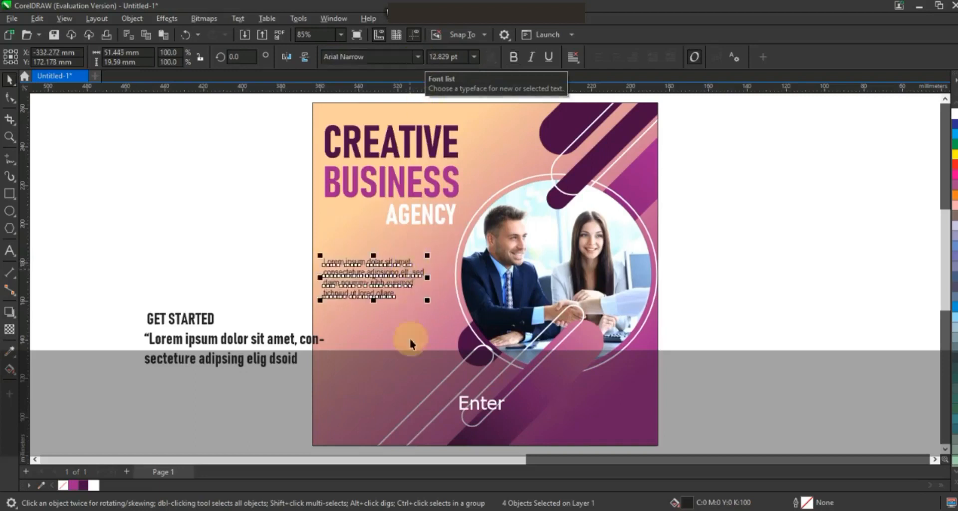
{"action": "left_click_drag", "start_coordinate": [427, 300], "coordinate": [441, 305]}
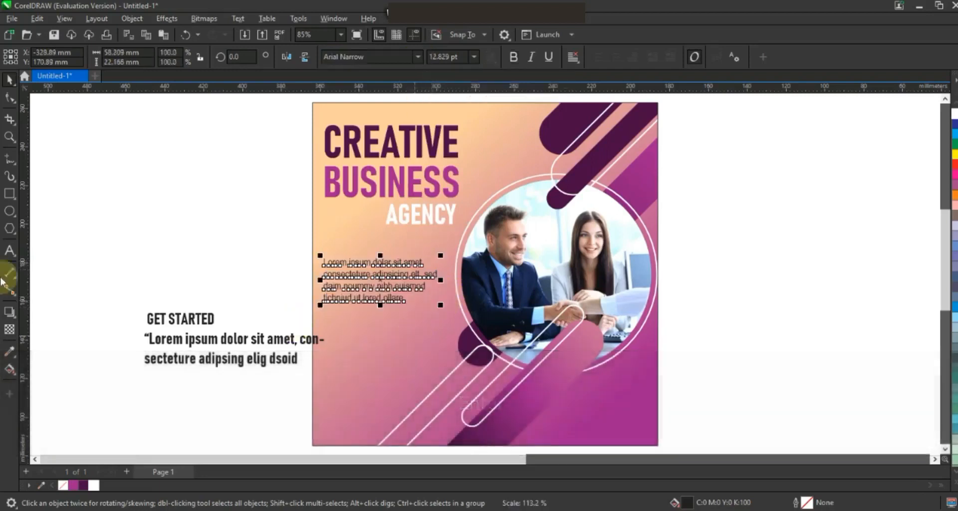
Draw a rectangle about 45.6 × 10.2 mm below the paragraph, fully round its ends, fill it white and align it with the text.
{"action": "left_click", "coordinate": [10, 194]}
{"action": "left_click_drag", "start_coordinate": [328, 320], "coordinate": [419, 339]}
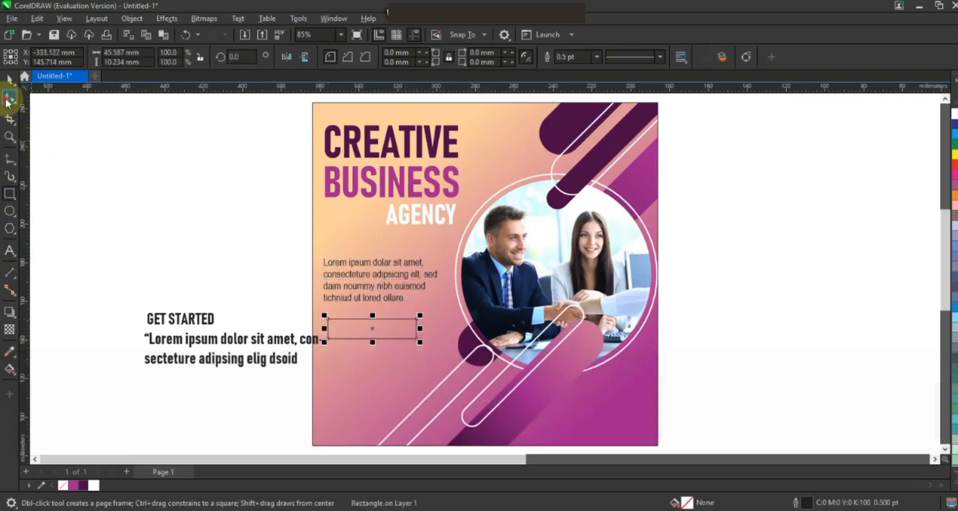
{"action": "left_click", "coordinate": [9, 97]}
{"action": "left_click_drag", "start_coordinate": [329, 339], "coordinate": [338, 340]}
{"action": "left_click", "coordinate": [9, 79]}
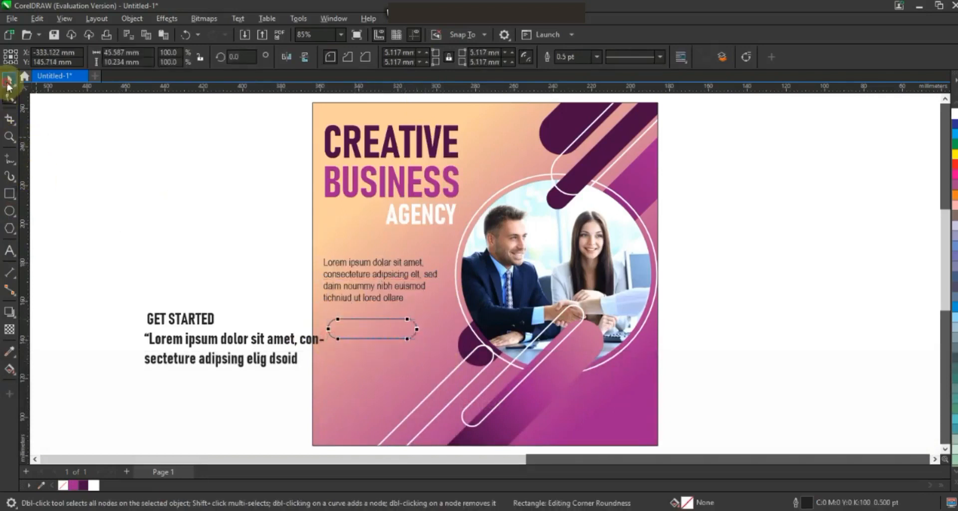
{"action": "left_click", "coordinate": [93, 486]}
{"action": "left_click_drag", "start_coordinate": [403, 327], "coordinate": [399, 328]}
Place GET STARTED on the white rounded button, bring it to the front and align it centrally with the button.
{"action": "left_click_drag", "start_coordinate": [296, 321], "coordinate": [367, 327]}
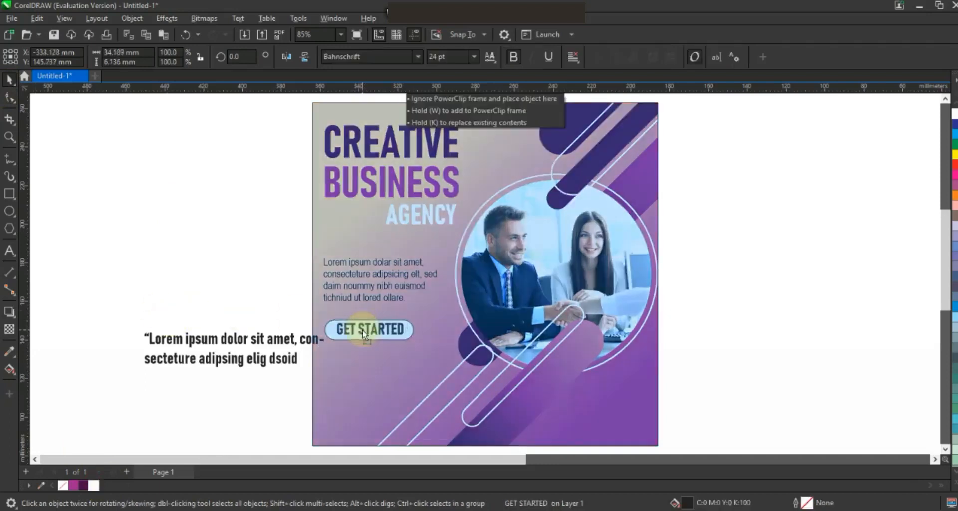
{"action": "key", "text": "shift+Page_Up"}
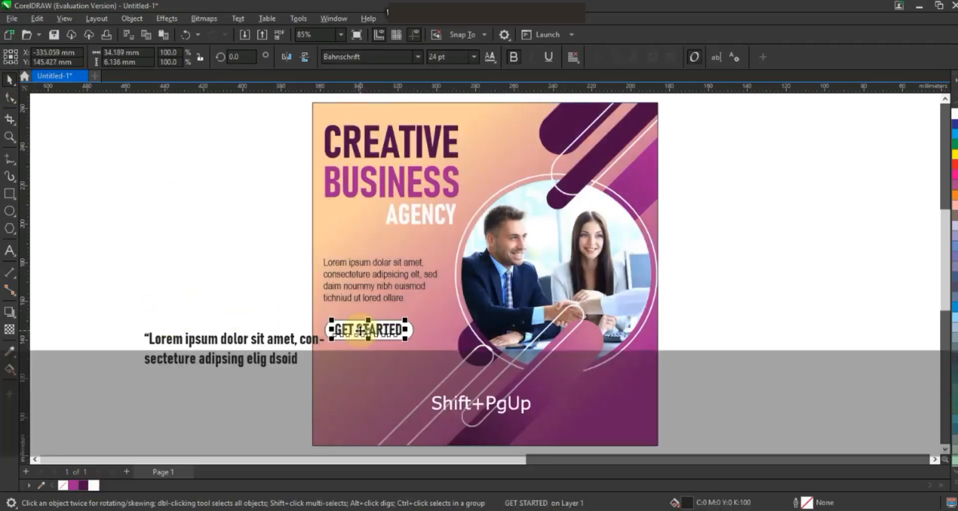
{"action": "left_click", "coordinate": [409, 332], "text": "shift"}
{"action": "key", "text": "e"}
Move the two-line quote below the button, set its font to Arial and shrink it to about 9.8 pt.
{"action": "left_click_drag", "start_coordinate": [90, 315], "coordinate": [321, 387]}
{"action": "left_click_drag", "start_coordinate": [303, 339], "coordinate": [469, 376]}
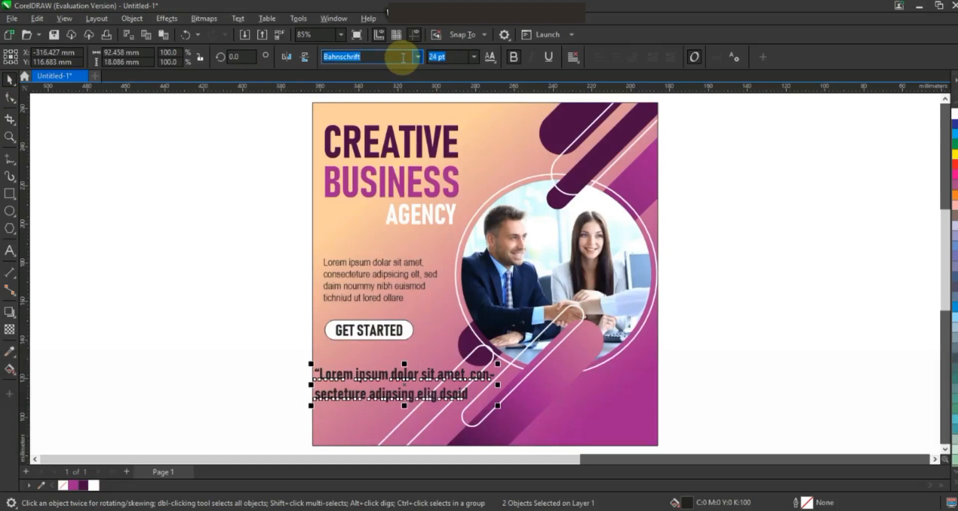
{"action": "type", "text": "Arial"}
{"action": "key", "text": "Return"}
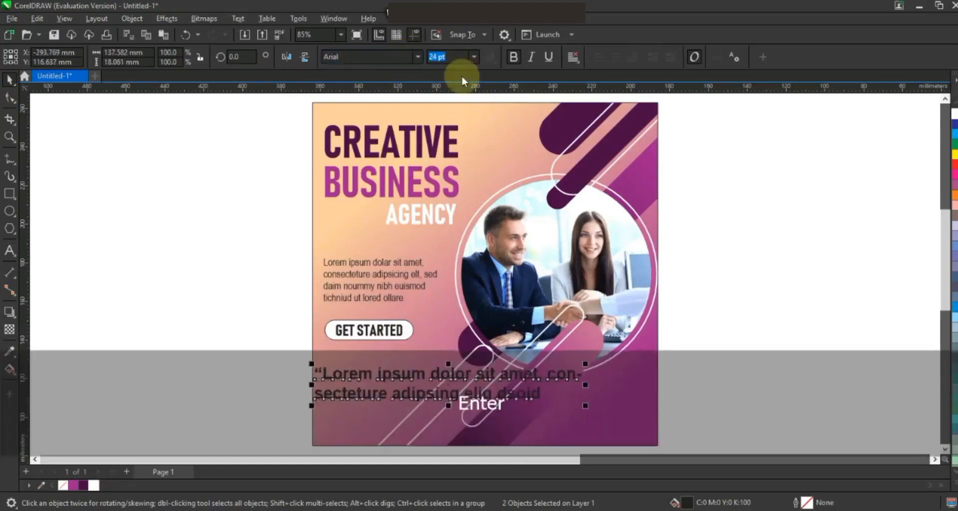
{"action": "left_click_drag", "start_coordinate": [586, 405], "coordinate": [395, 375]}
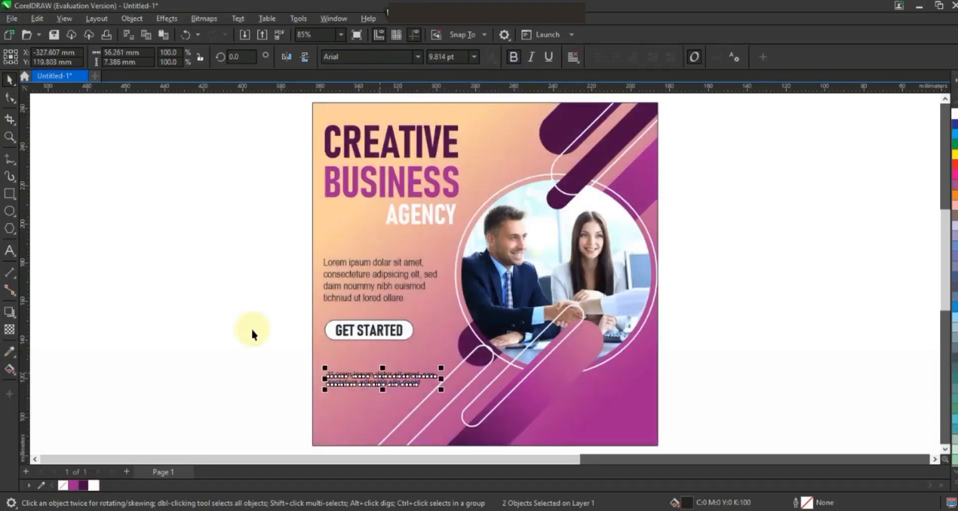
Remove the outlines from the white button and the gradient square.
{"action": "left_click_drag", "start_coordinate": [260, 95], "coordinate": [487, 421]}
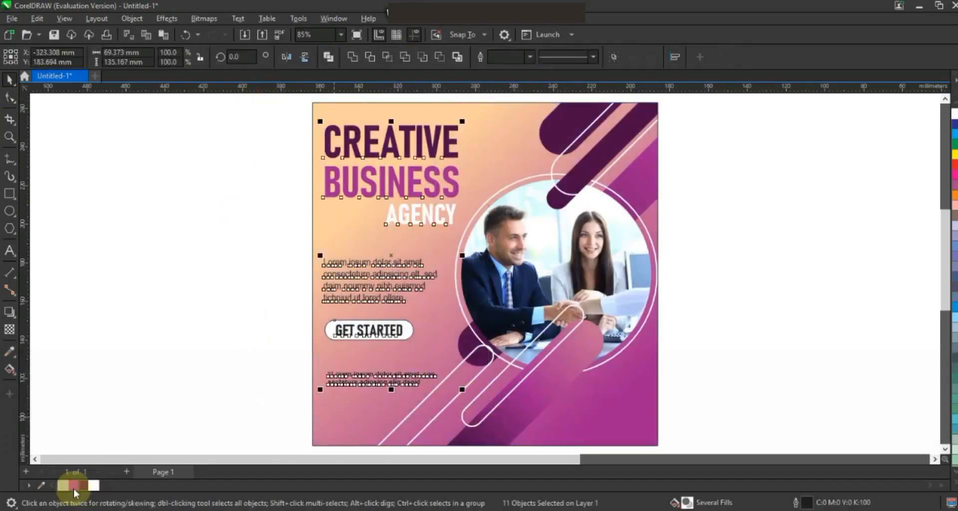
{"action": "left_click", "coordinate": [201, 325]}
Preview the finished post in full screen and return to the drawing.
{"action": "key", "text": "F3"}
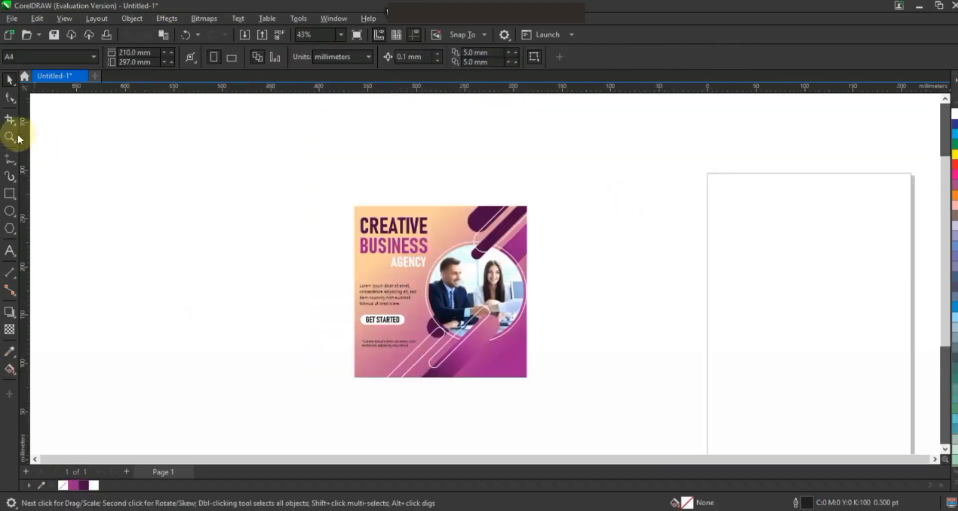
{"action": "left_click", "coordinate": [10, 136]}
{"action": "left_click_drag", "start_coordinate": [250, 166], "coordinate": [547, 402]}
{"action": "key", "text": "F9"}
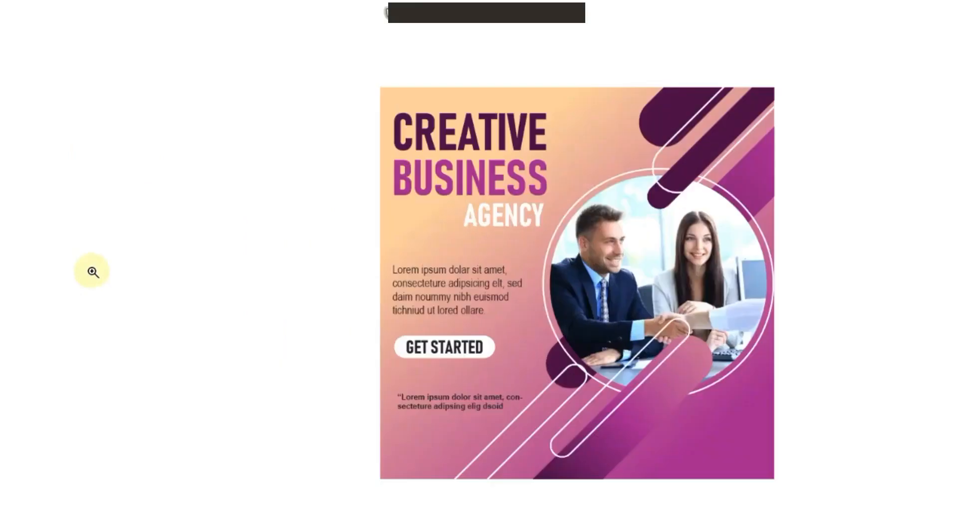
{"action": "left_click", "coordinate": [93, 272]}
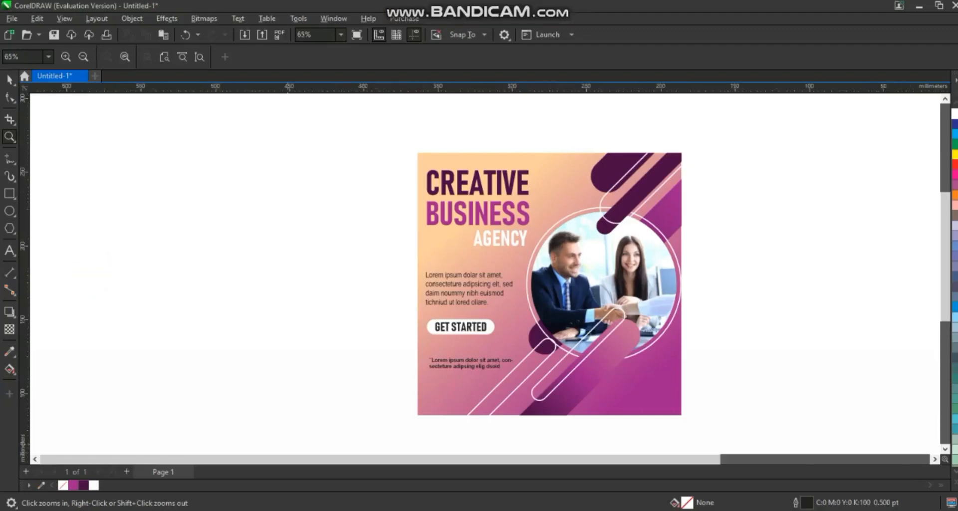